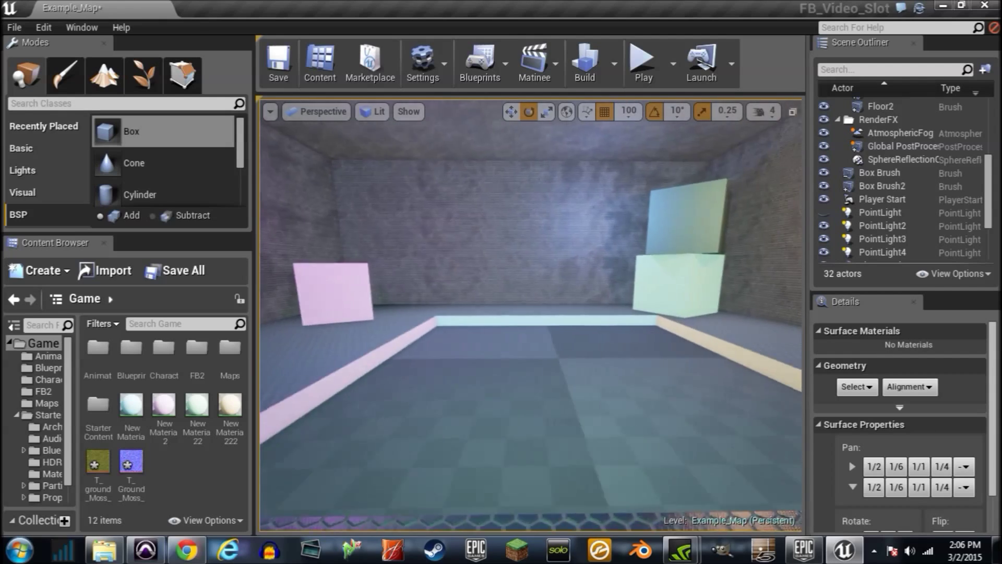
right_drag(530, 315, 652, 315)
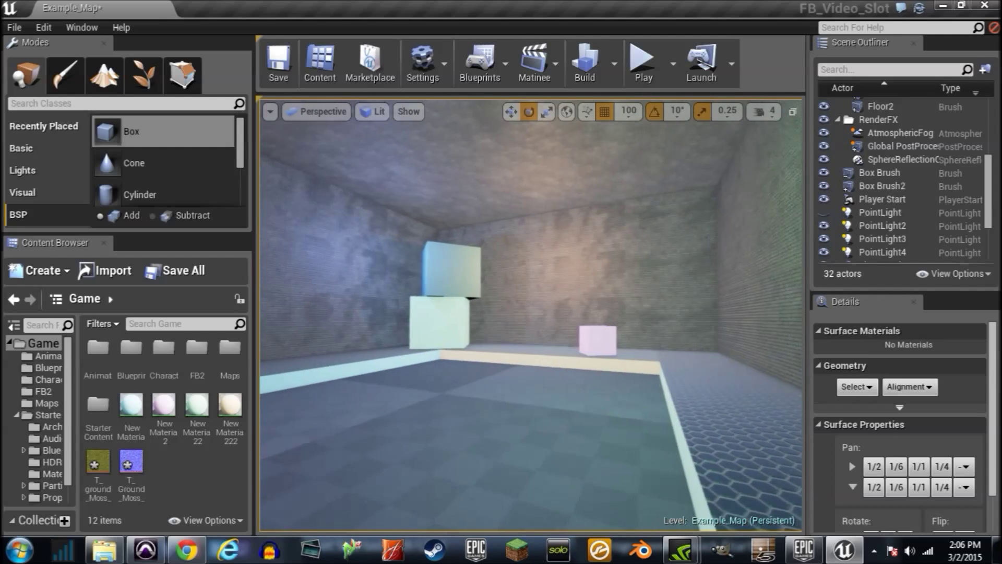
right_drag(531, 315, 392, 329)
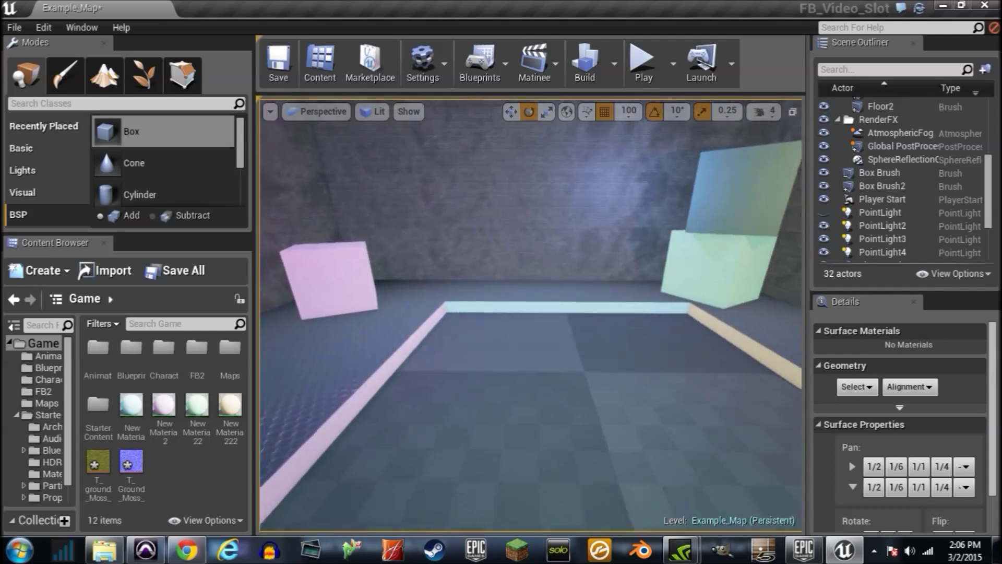
drag(531, 315, 541, 355)
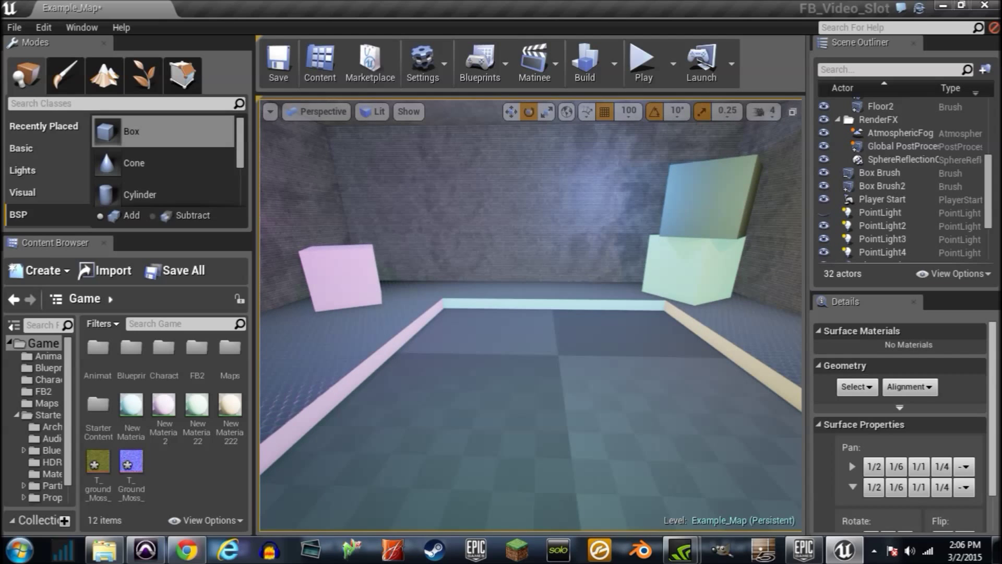
right_drag(595, 313, 595, 307)
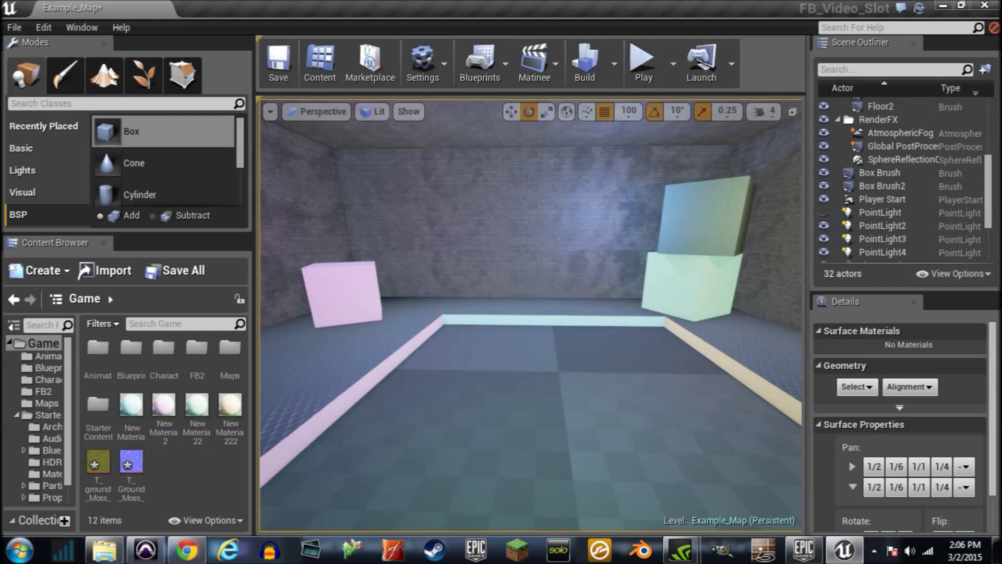
mouse_move(530, 316)
right_down()
mouse_move(530, 304)
mouse_move(530, 327)
right_up()
key(q)
right_drag(590, 332, 585, 332)
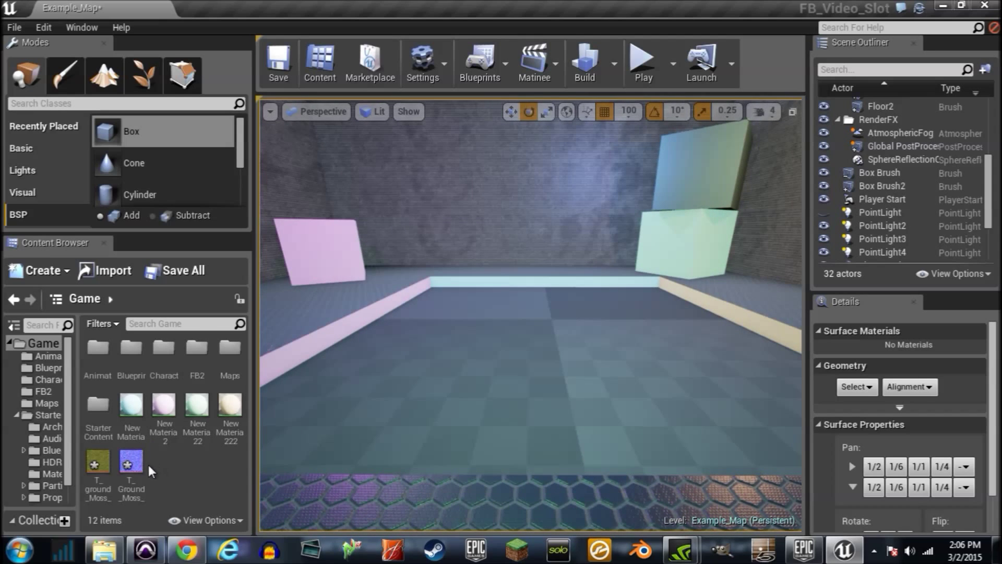
Open the T_Ground_Moss_N normal map and inspect its surface pattern at a smaller scale
double_click(131, 462)
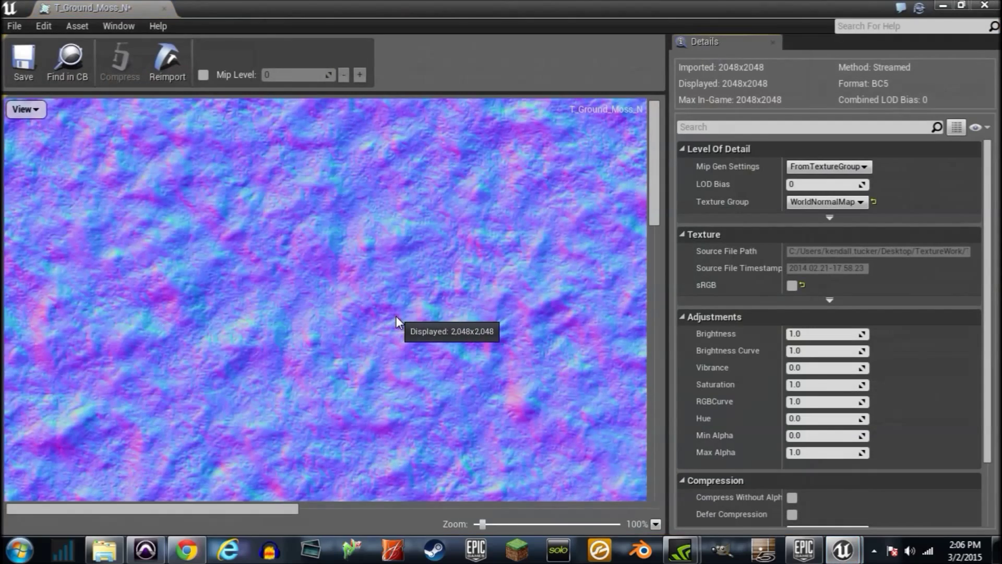
scroll(396, 315, down, 3)
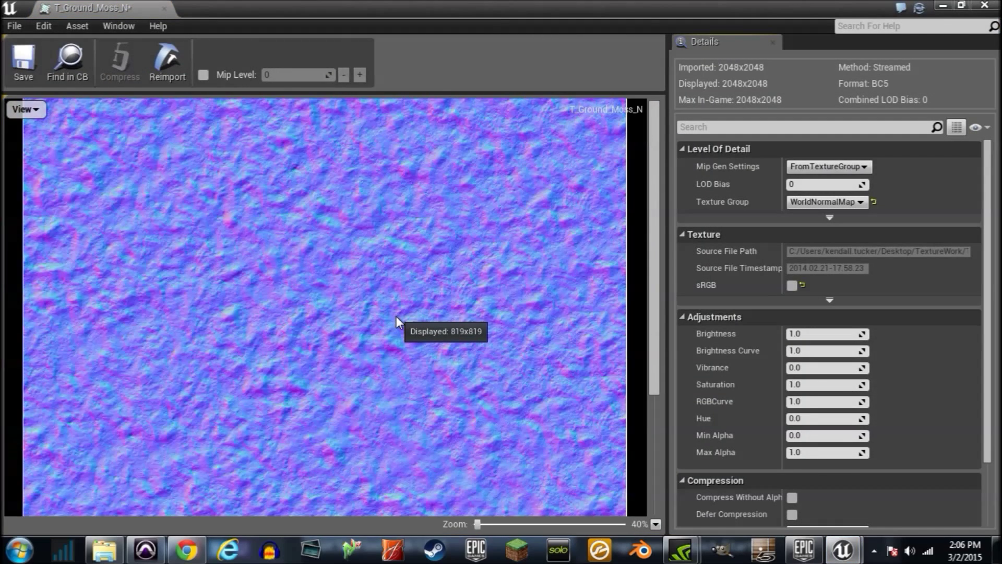
scroll(396, 315, down, 1)
scroll(396, 316, up, 1)
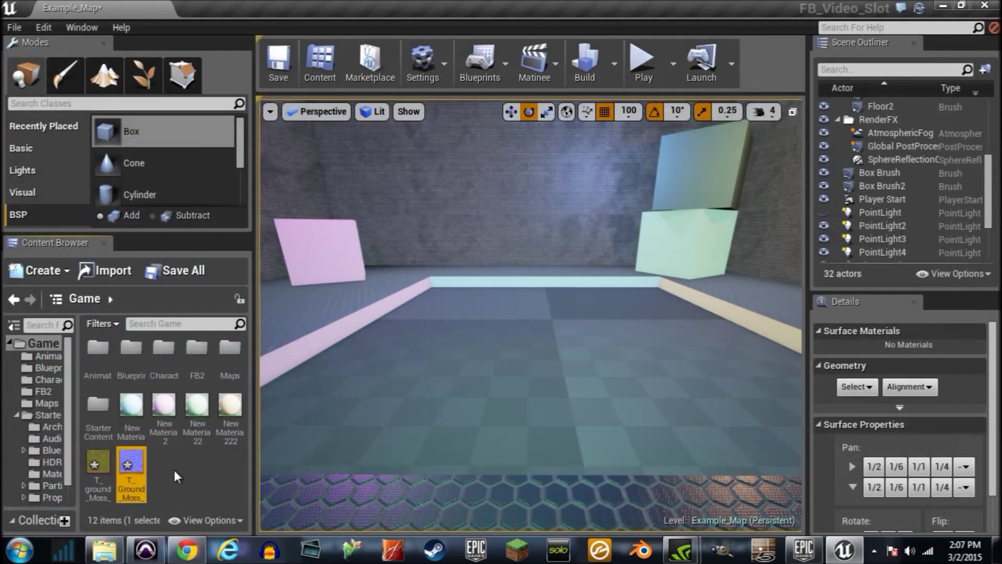
Create a new material named Water in the Game folder and open it for editing
right_click(177, 462)
click(251, 350)
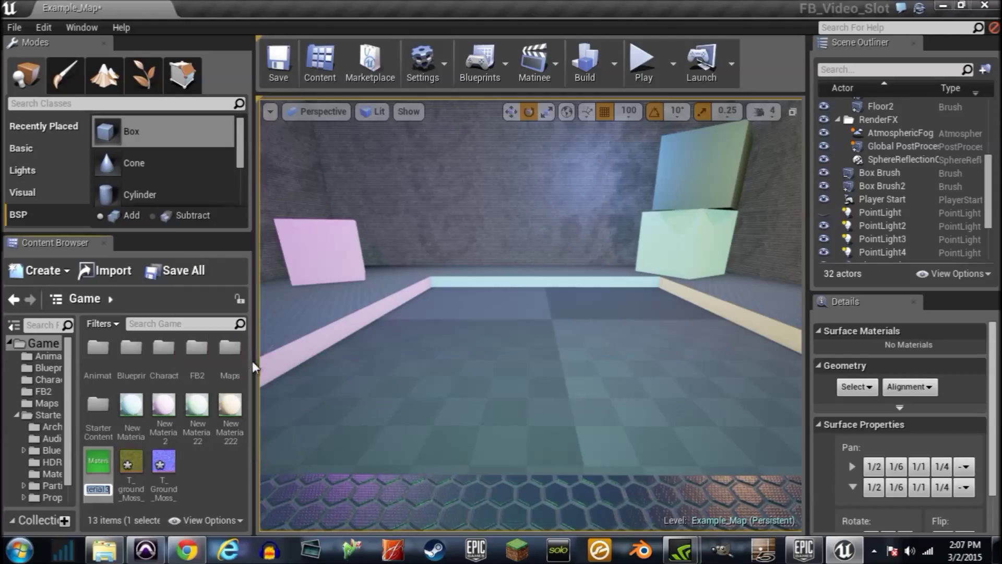
text(Water)
key(Return)
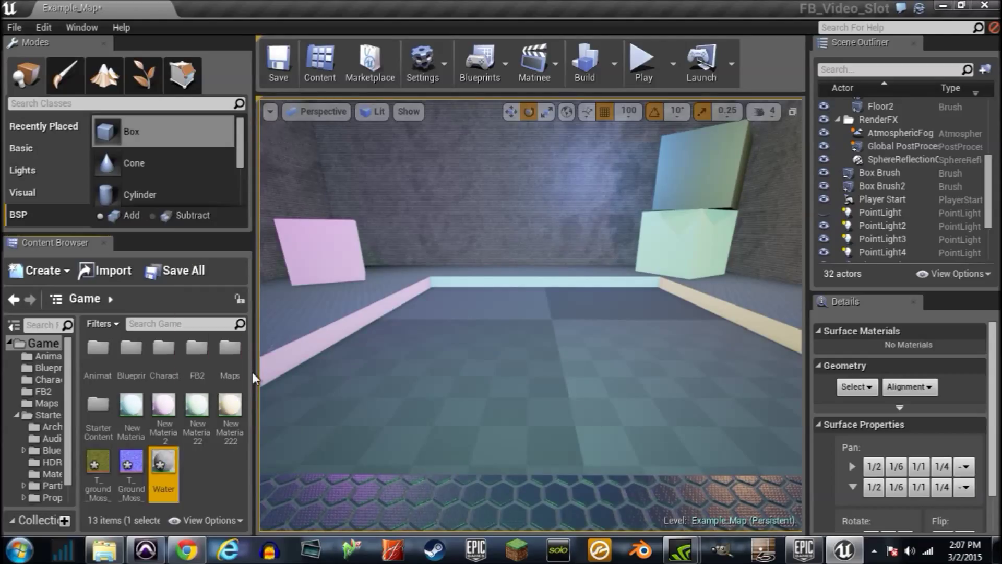
double_click(174, 464)
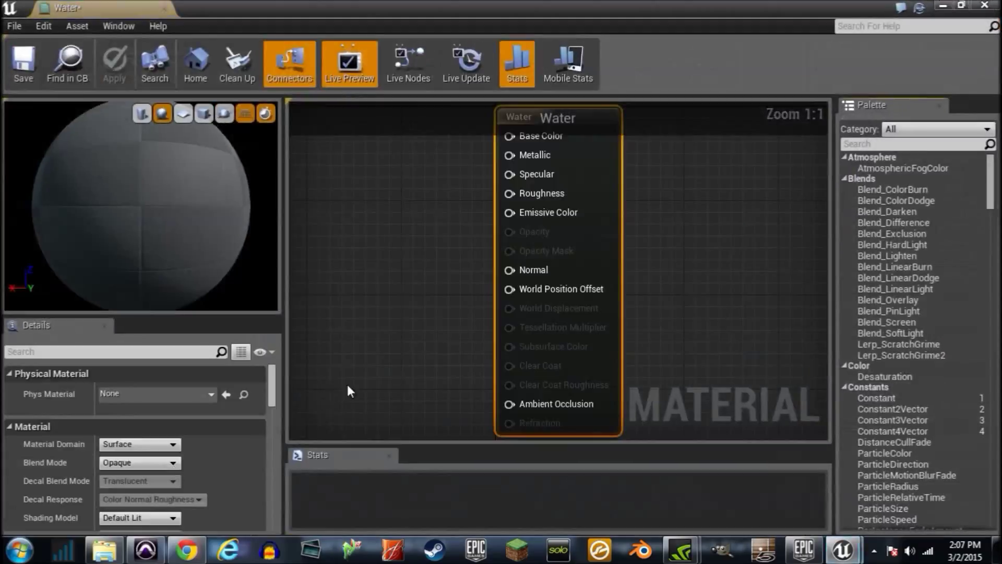
Add the T_Ground_Moss_N texture to the Water graph as a Texture Sample and connect it to the Normal input
drag(723, 11, 681, 89)
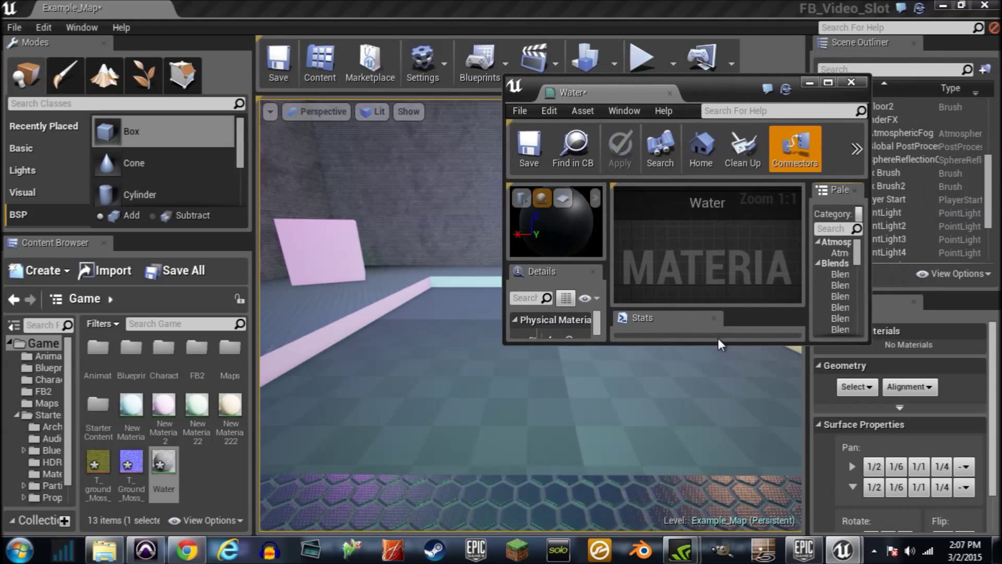
drag(718, 344, 715, 517)
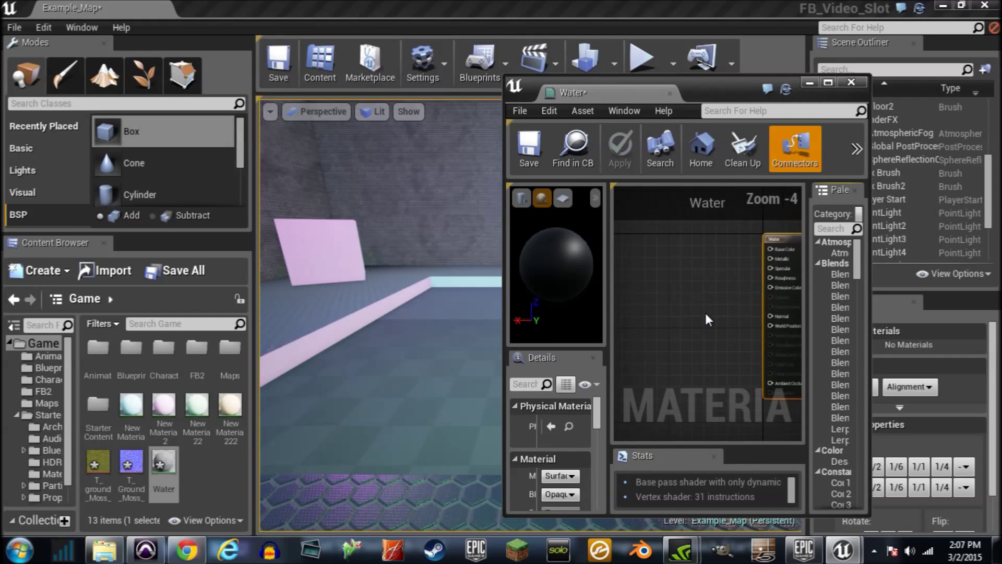
right_drag(705, 314, 639, 320)
drag(131, 463, 652, 315)
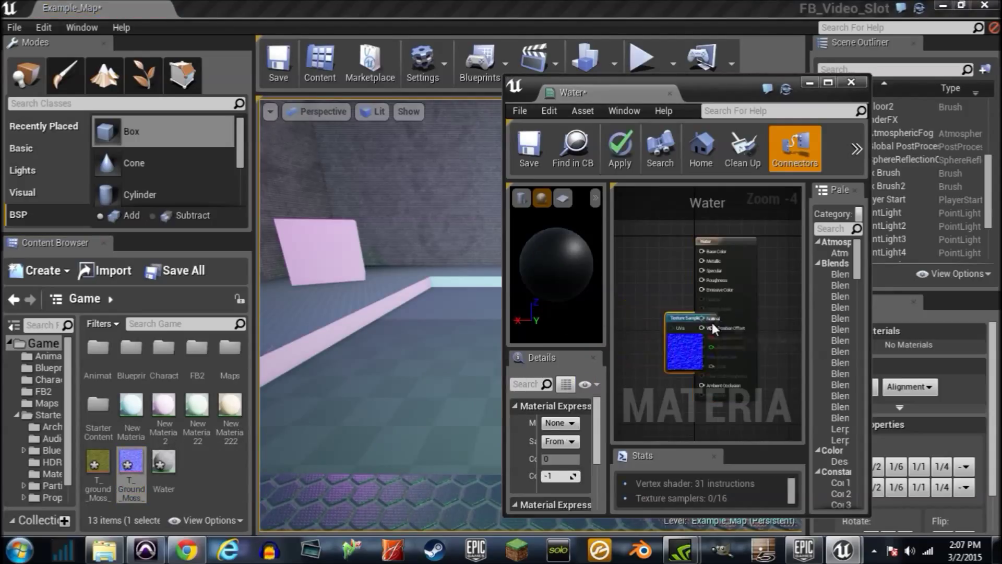
drag(670, 316, 706, 319)
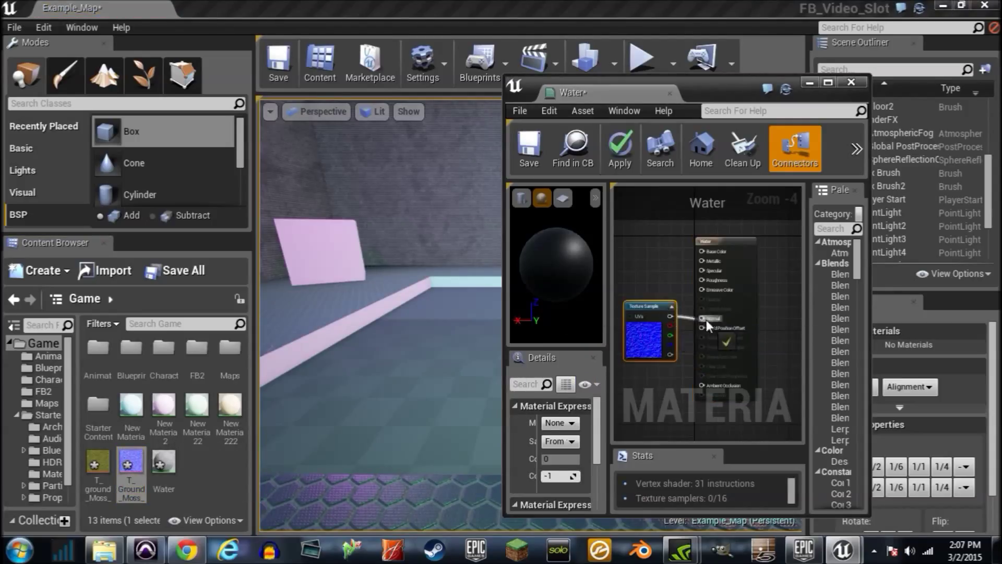
scroll(706, 319, up, 4)
click(820, 83)
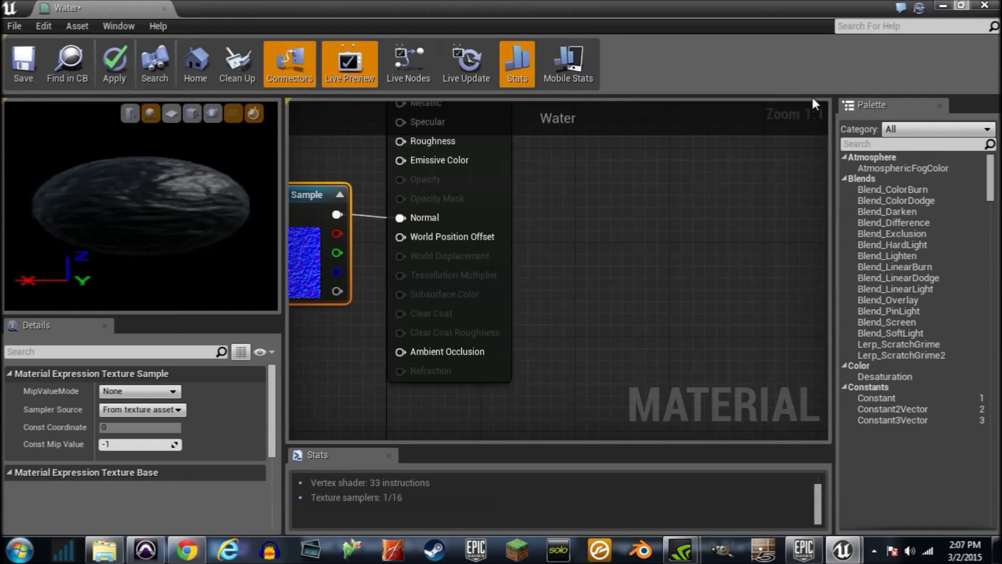
Check the Water material on the preview sphere, save the material and return to the level
drag(97, 123, 3, 123)
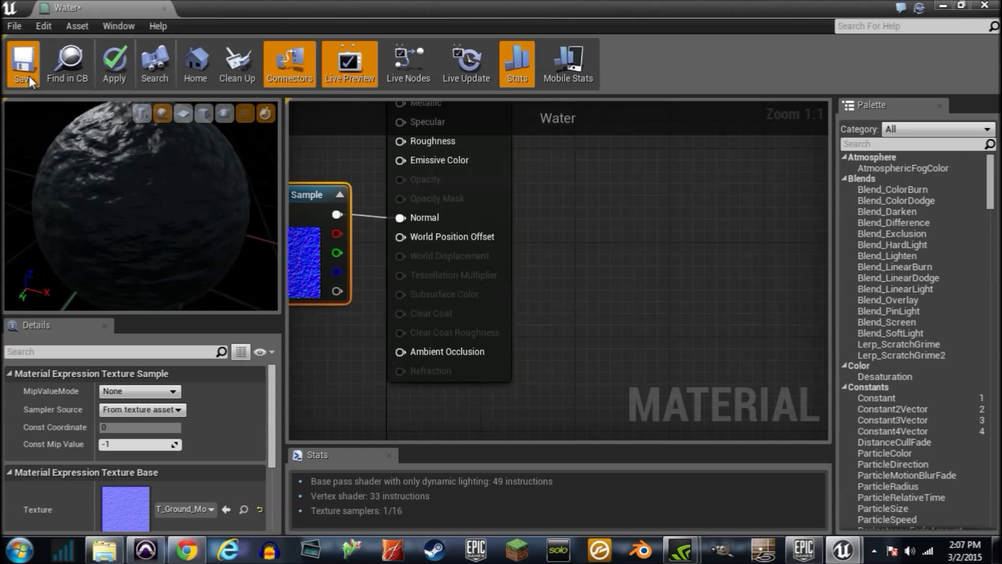
click(32, 90)
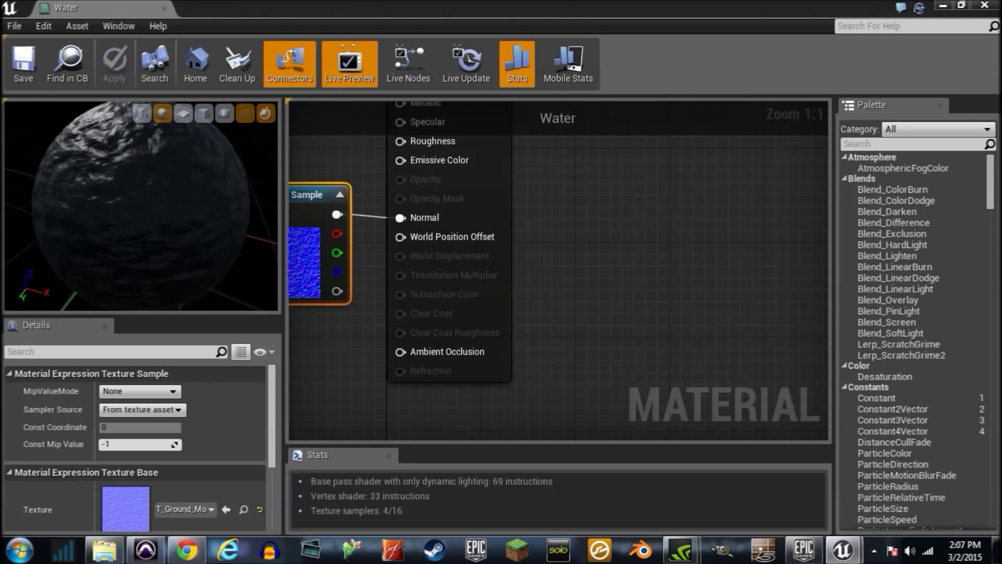
click(944, 6)
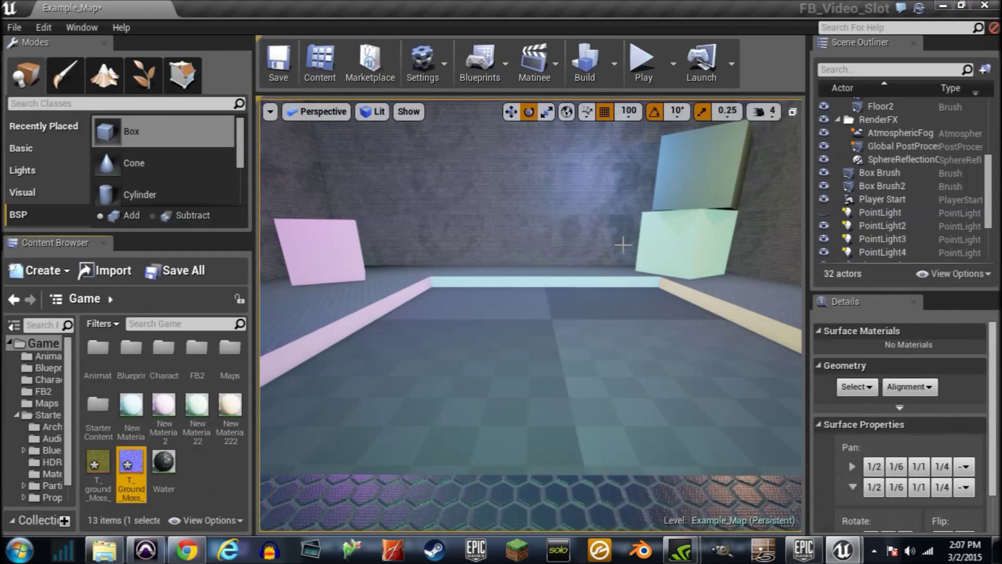
Apply the Water material to the checkered floor in the level
mouse_move(397, 240)
right_down()
mouse_move(459, 225)
mouse_move(397, 240)
right_up()
drag(173, 477, 537, 418)
mouse_move(537, 418)
right_down()
mouse_move(459, 423)
mouse_move(447, 394)
mouse_move(460, 384)
mouse_move(537, 418)
right_up()
Reopen the Water material, add a Panner node and connect it to the Texture Sample's UVs
double_click(173, 475)
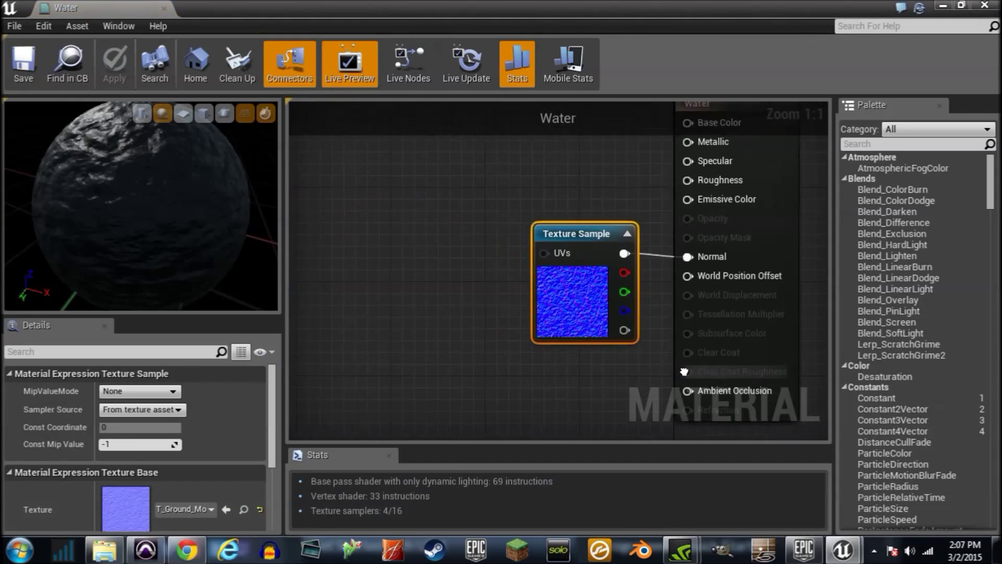
right_click(450, 255)
text(panner)
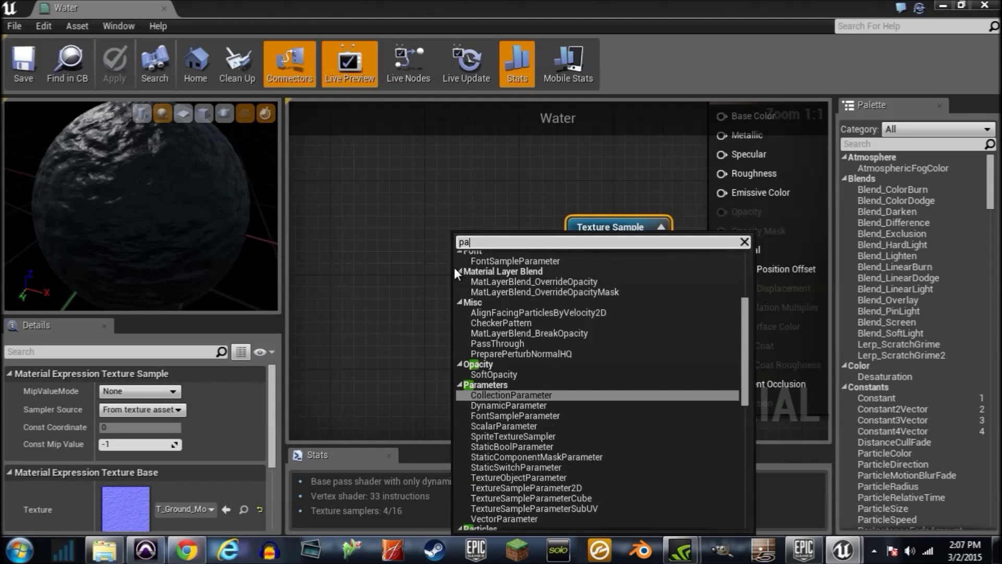
key(Return)
drag(490, 263, 405, 239)
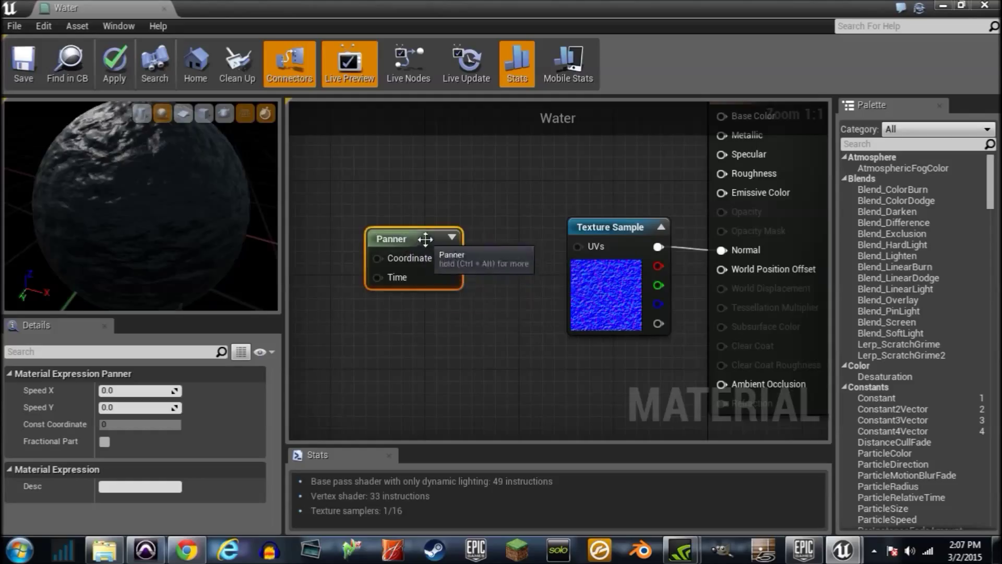
drag(596, 244, 595, 246)
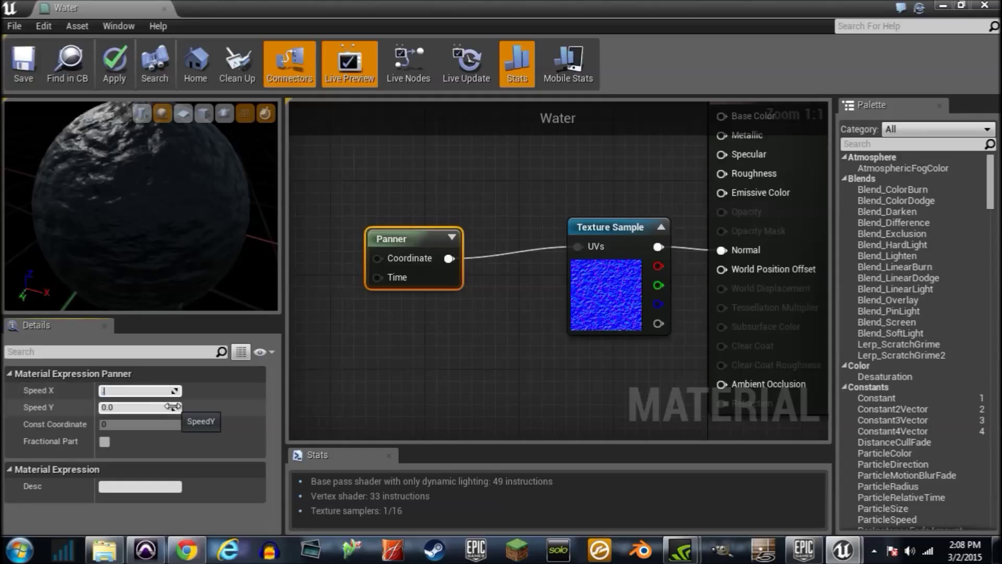
Set the Panner's Speed X to 0.01 and Speed Y to -0.01, and check the motion on the preview sphere
key(Return)
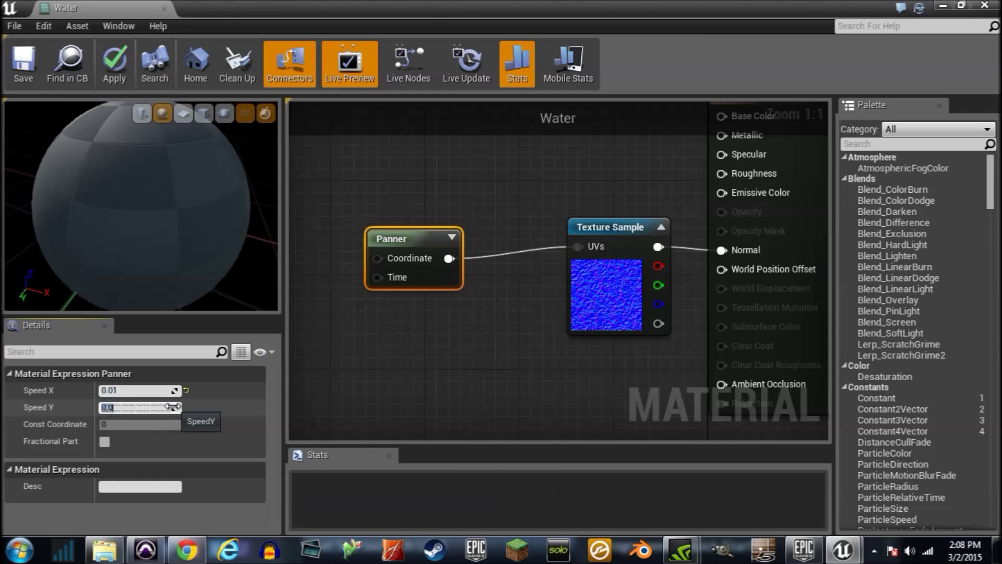
click(173, 406)
text(-0.0)
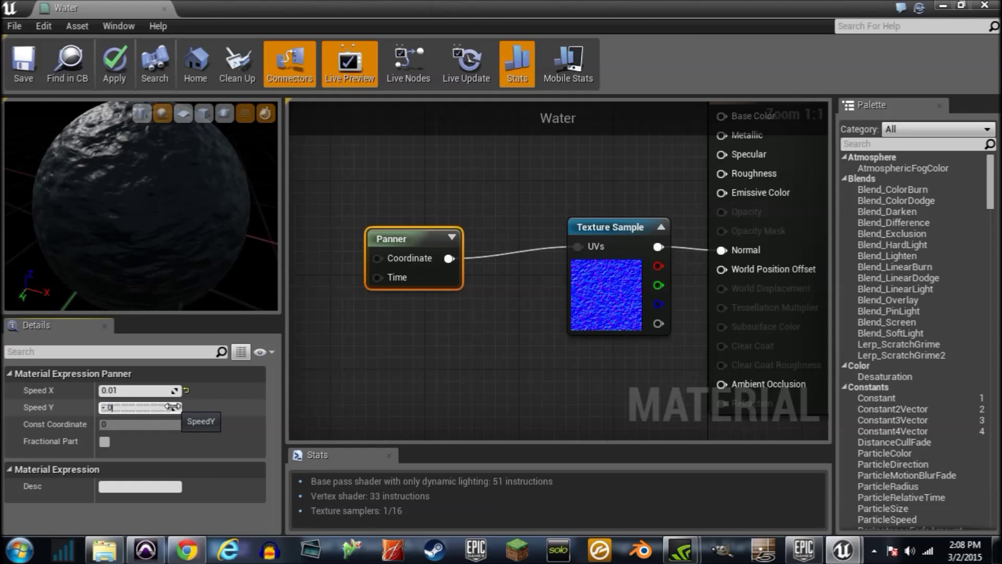
text(1)
key(Return)
drag(201, 219, 143, 307)
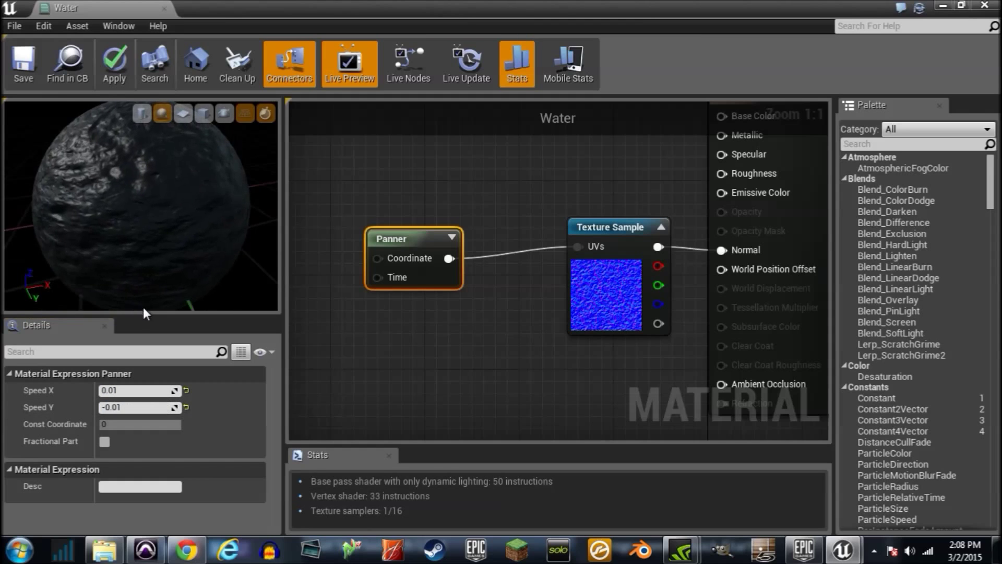
Move the Panner and Texture Sample nodes farther from the main material node to free up graph space
drag(399, 242, 386, 233)
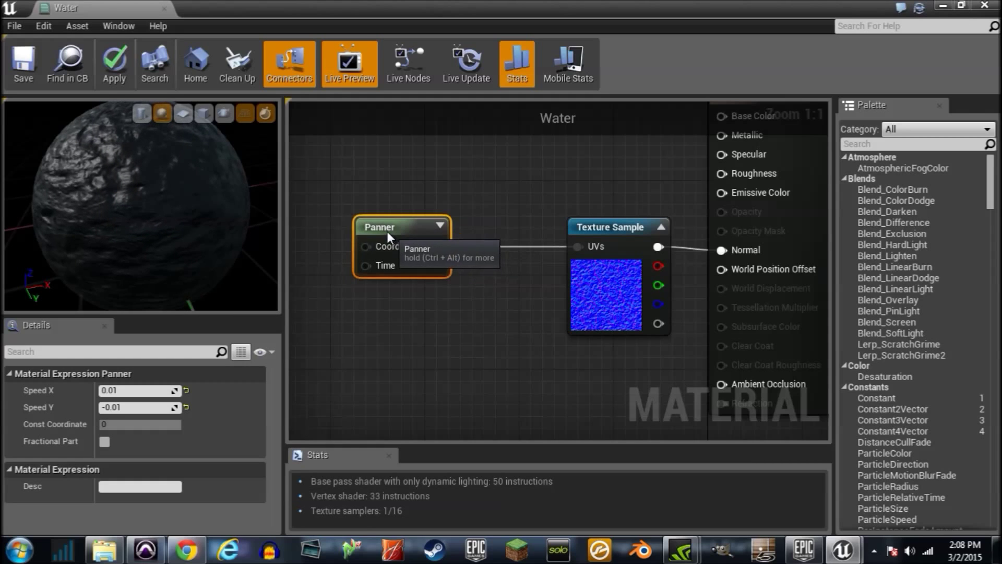
drag(639, 246, 581, 235)
right_drag(525, 303, 629, 305)
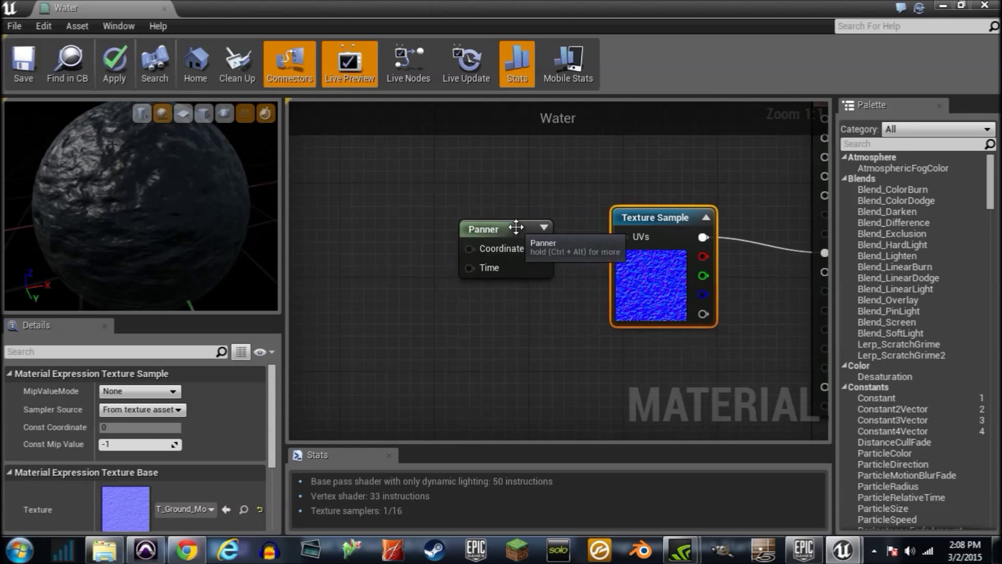
drag(516, 228, 456, 228)
drag(660, 234, 624, 234)
Duplicate the Panner and Texture Sample pair and place the copy below the original
drag(619, 334, 408, 222)
key(ctrl+w)
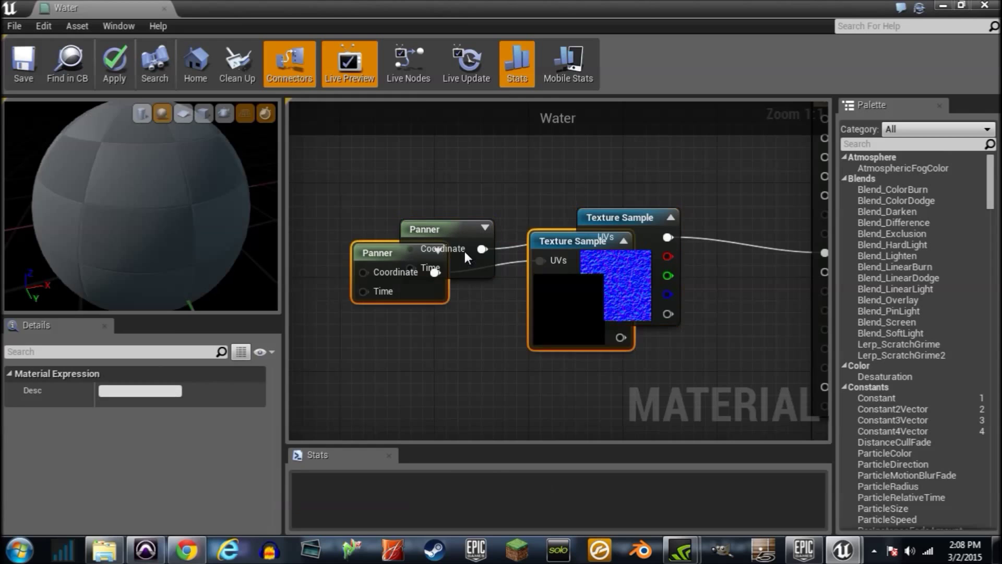
drag(530, 258, 555, 400)
right_drag(599, 371, 518, 296)
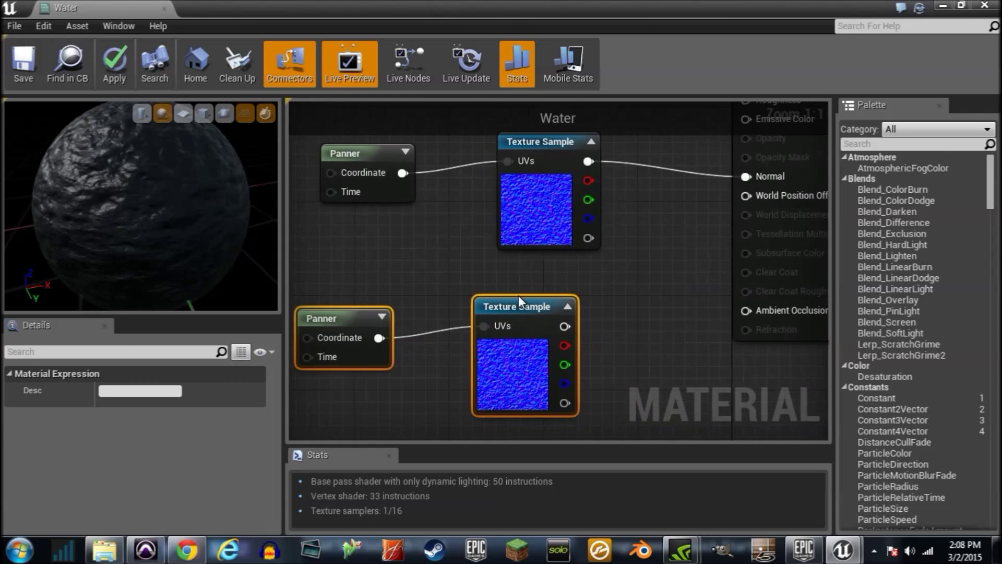
Create an Add node and connect the upper Texture Sample to its A input and the lower one to B
drag(601, 338, 404, 212)
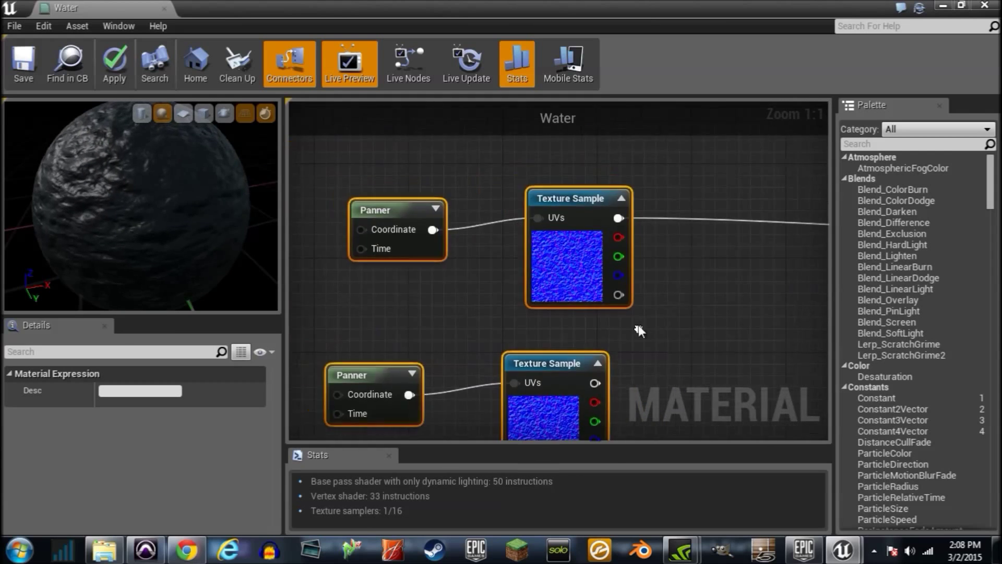
right_click(772, 293)
right_drag(634, 338, 669, 307)
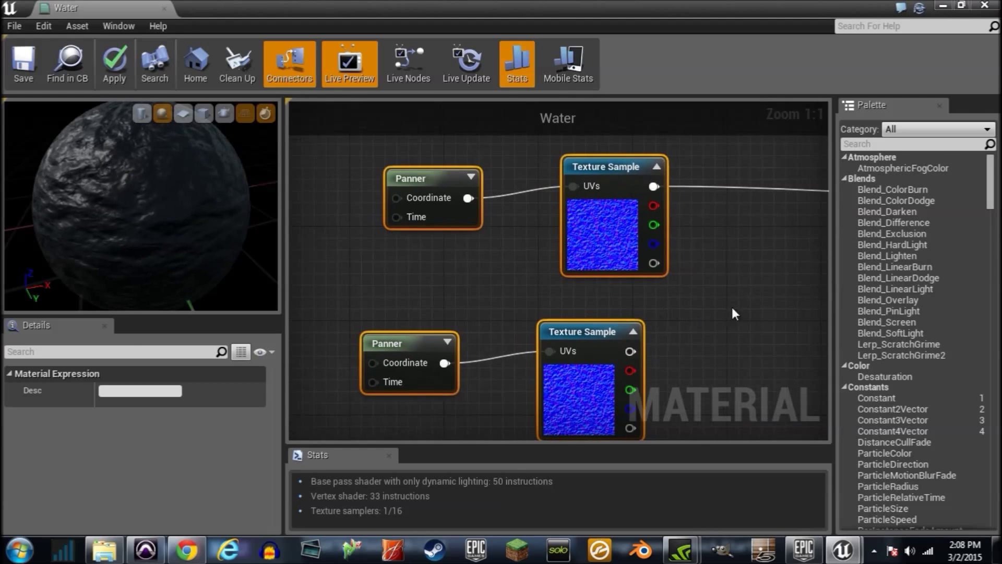
right_drag(732, 308, 487, 366)
right_drag(717, 278, 626, 290)
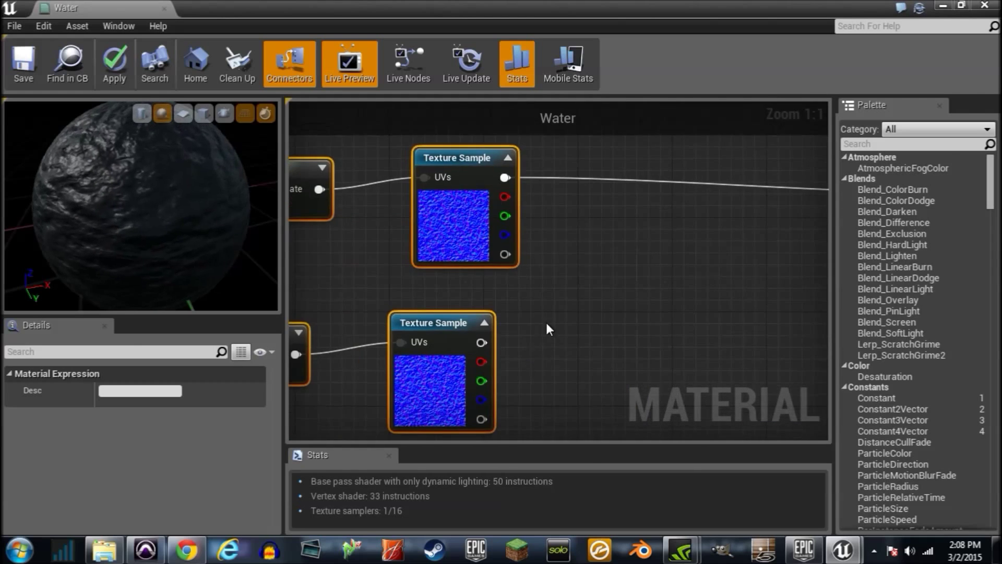
scroll(578, 302, down, 3)
right_click(577, 305)
text(add)
key(Return)
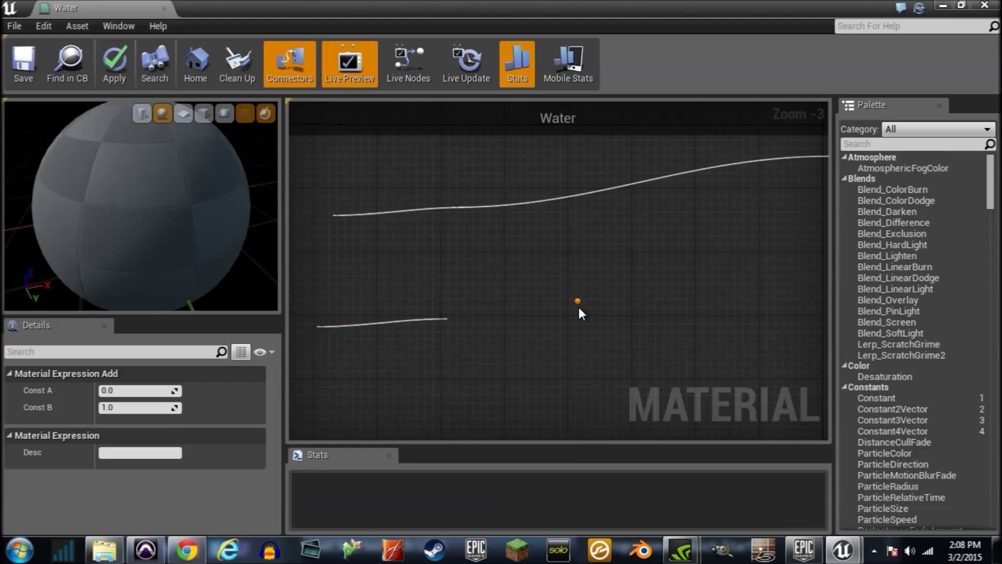
scroll(578, 305, up, 3)
drag(467, 349, 490, 183)
right_drag(646, 320, 520, 338)
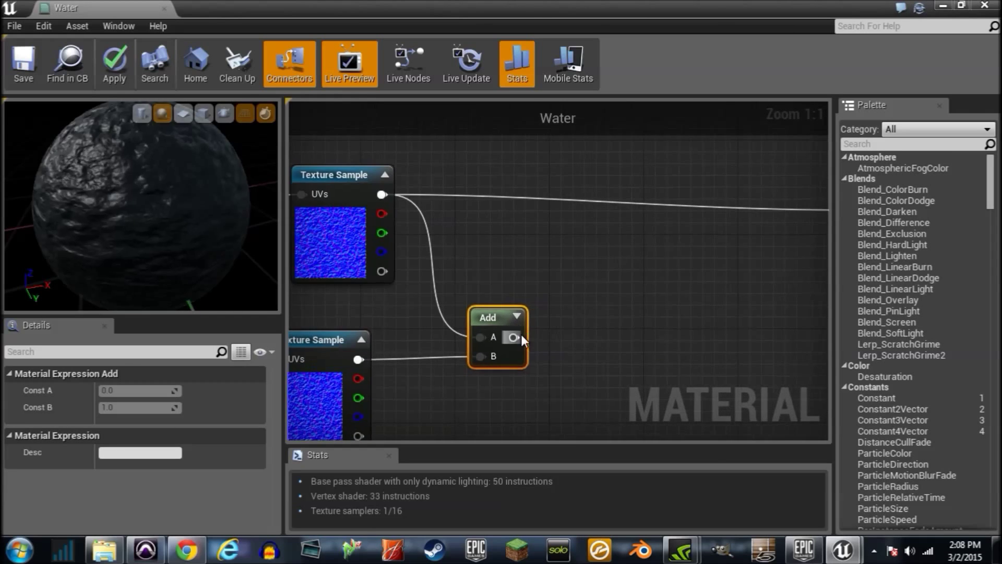
Connect the Add node's output to the material's Normal input, and set the lower Panner's Speed X to -0.009 and Speed Y to 0.011
drag(521, 339, 491, 209)
right_drag(444, 223, 679, 279)
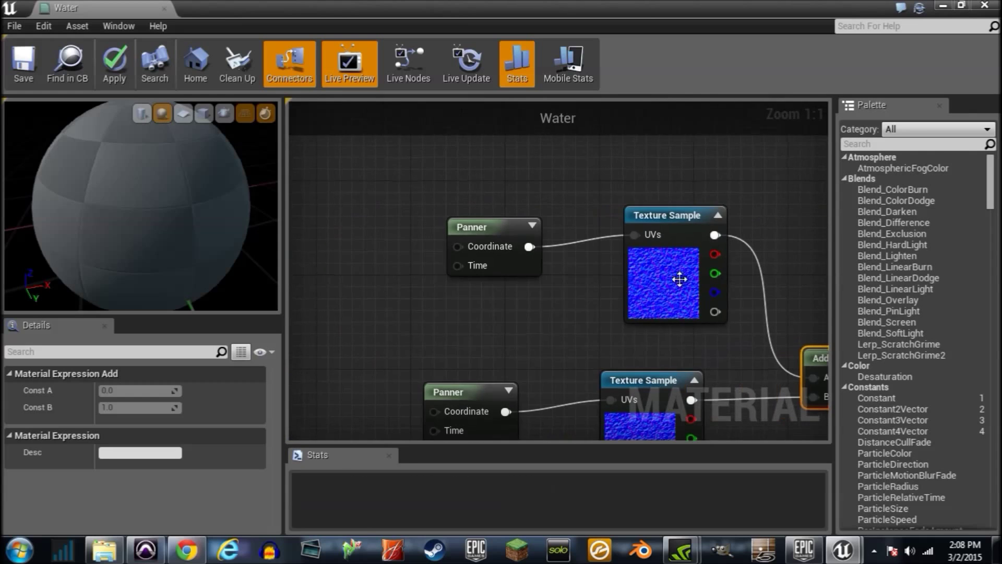
right_drag(448, 403, 473, 350)
click(494, 348)
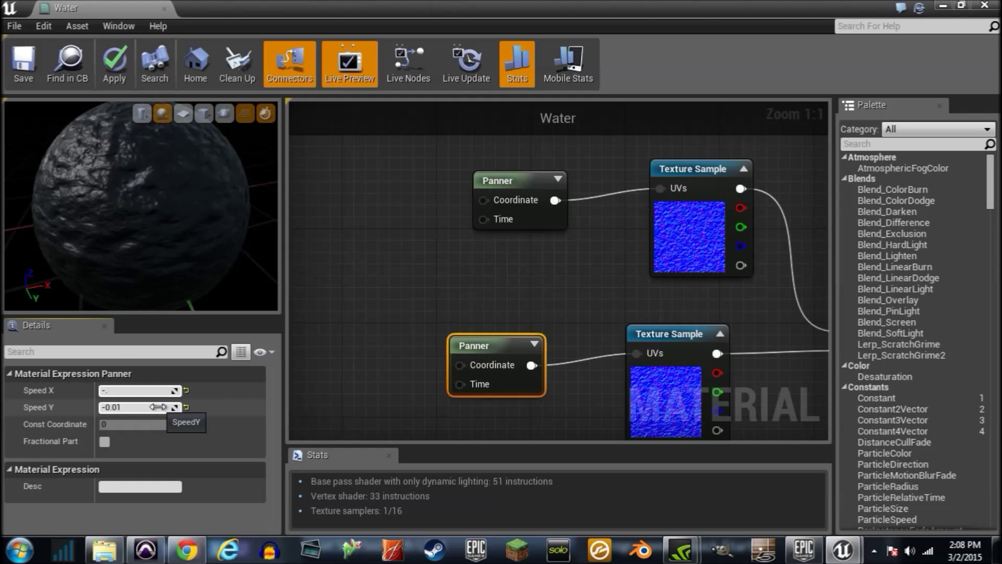
text(-0.099)
key(Return)
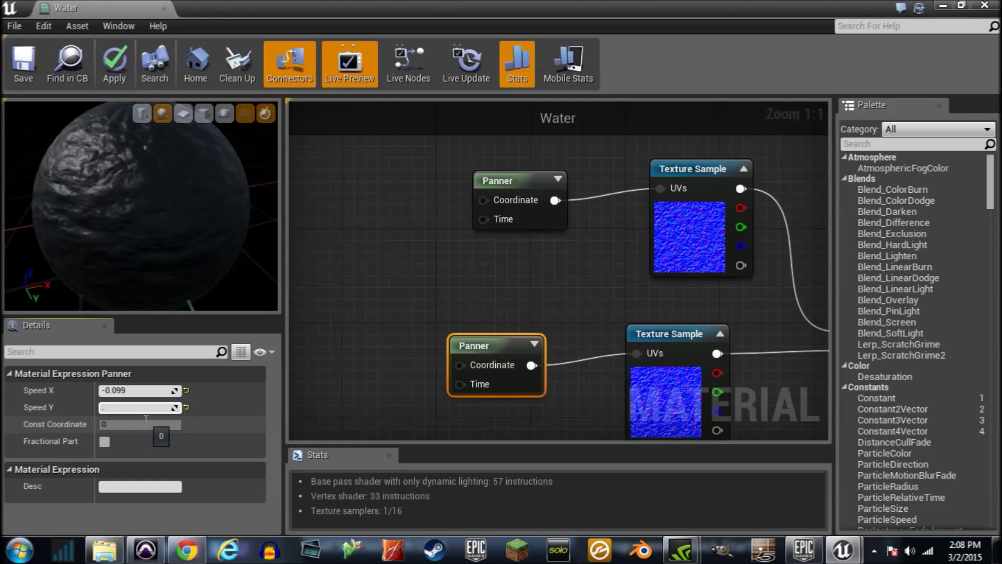
text(.)
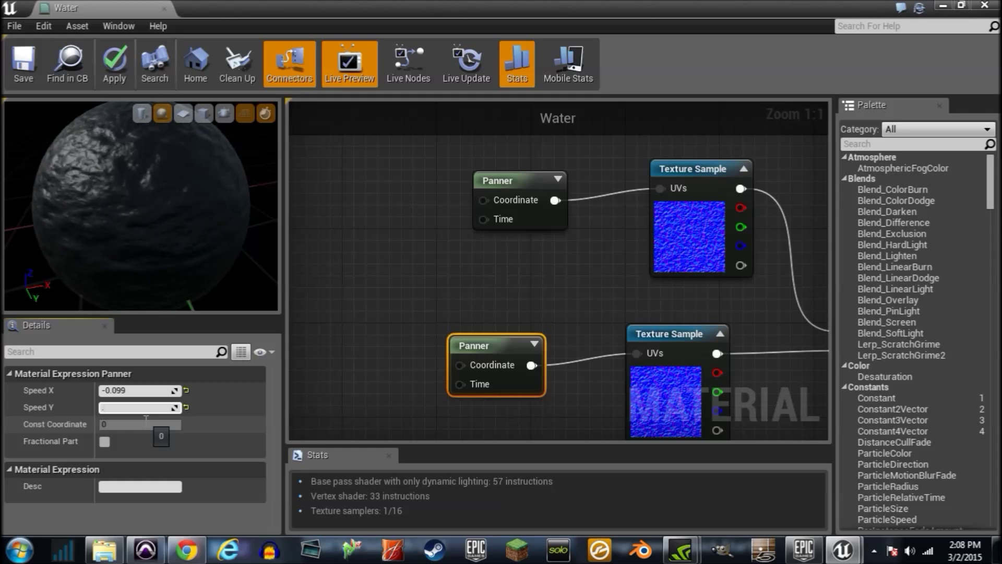
text(011)
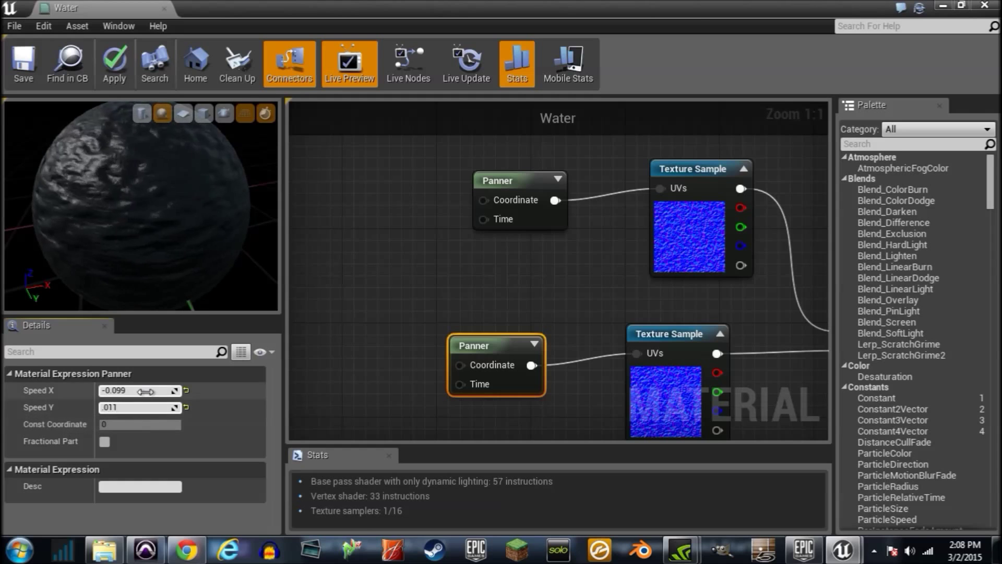
click(146, 391)
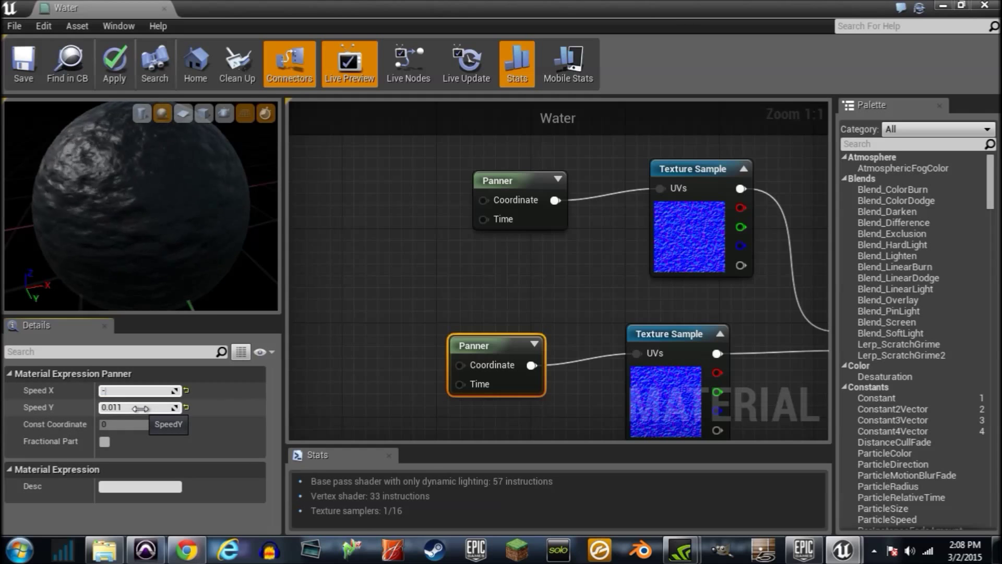
text(-0.009)
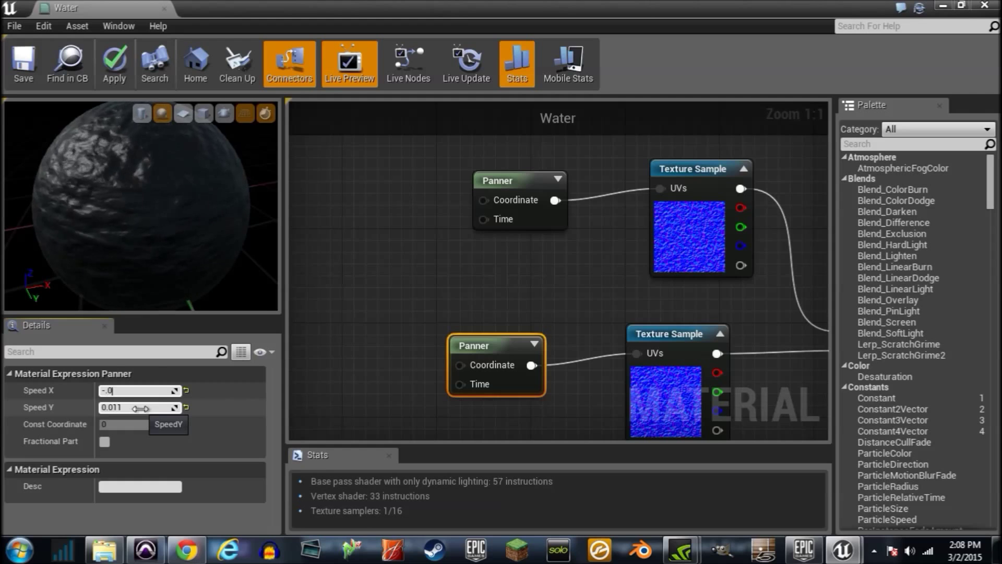
key(Return)
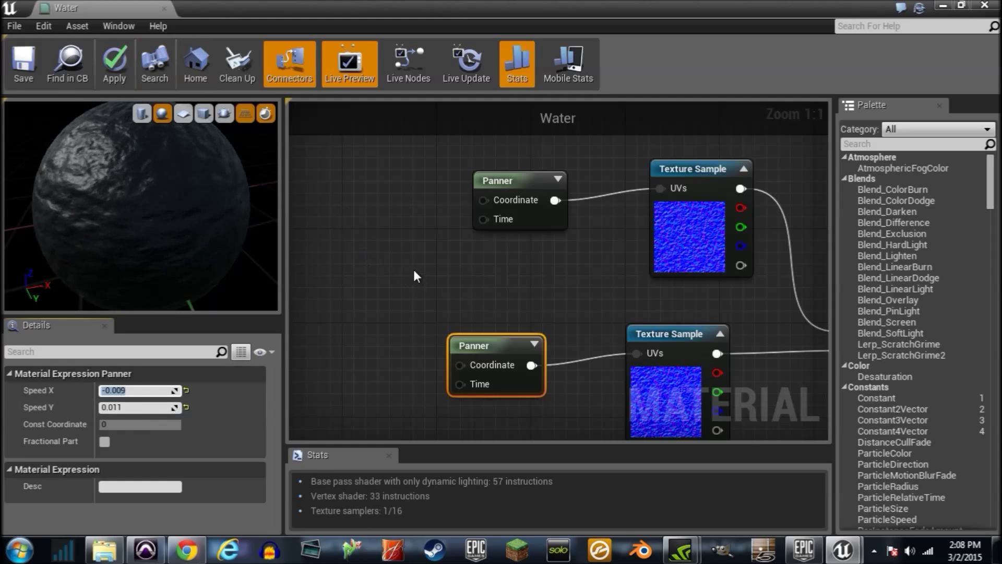
Save the Water material and inspect the moving water surface in the level
click(39, 77)
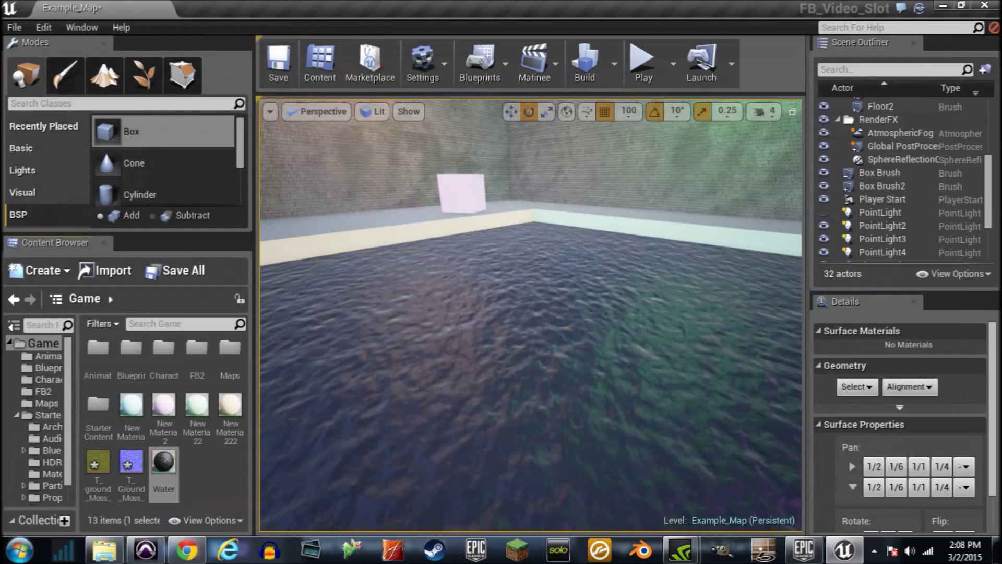
right_drag(531, 313, 583, 251)
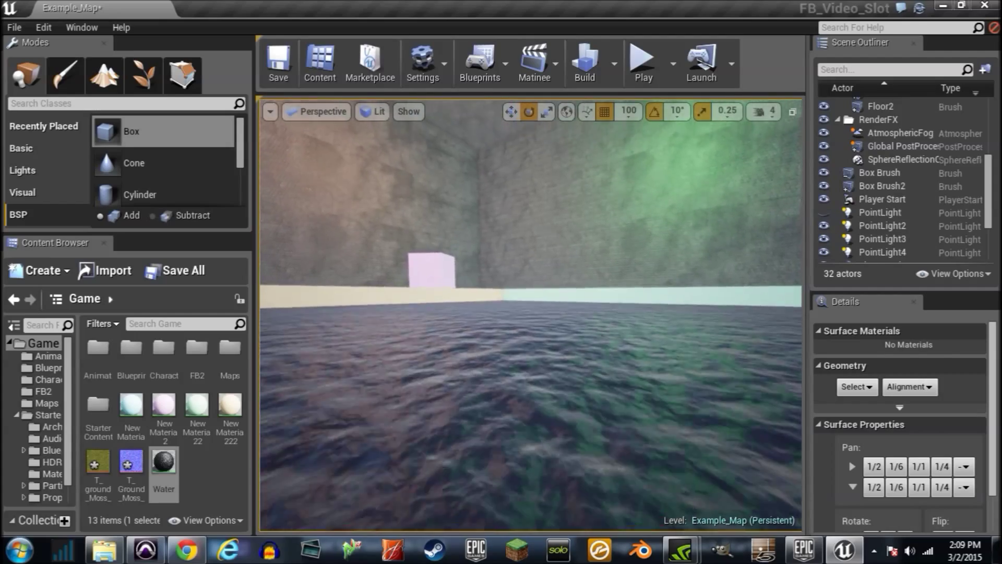
right_drag(365, 282, 319, 272)
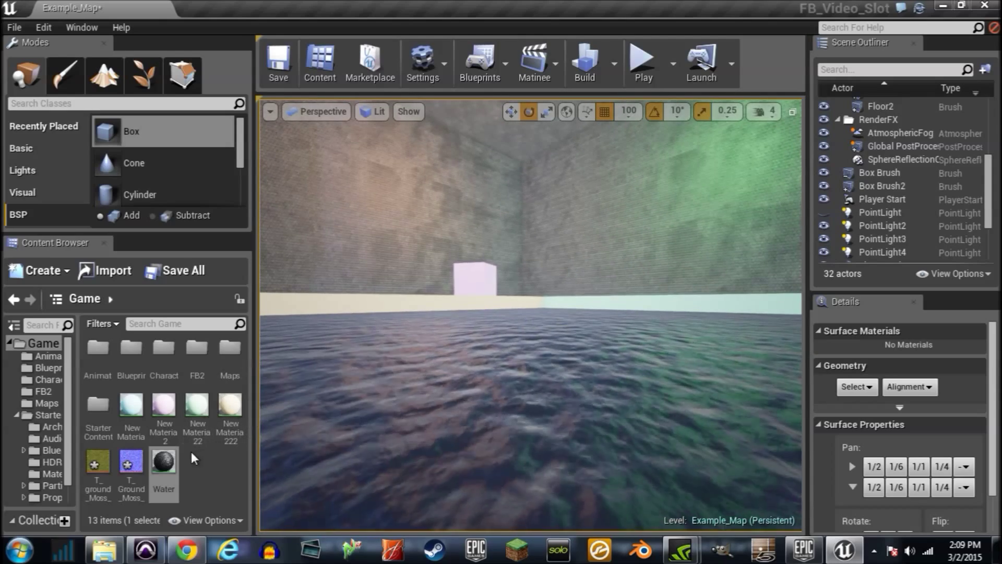
Reopen the Water material, add a Constant3Vector node, and connect it to Base Color
double_click(164, 464)
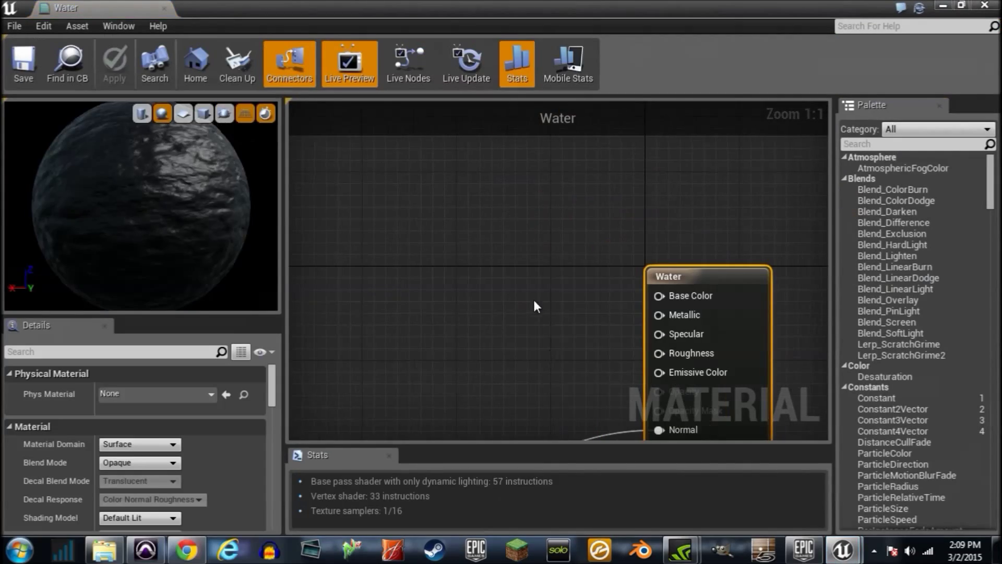
right_click(459, 259)
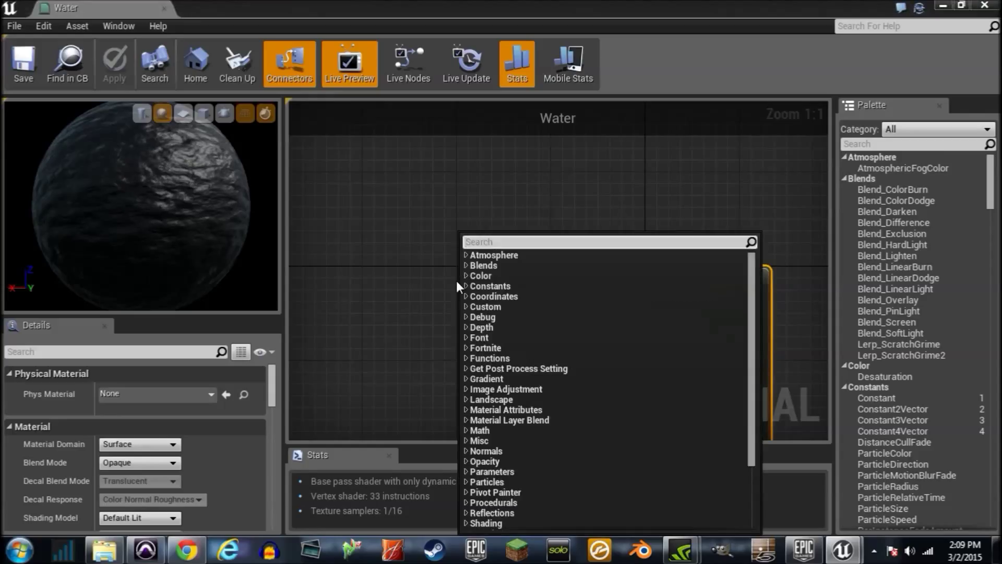
text(constan)
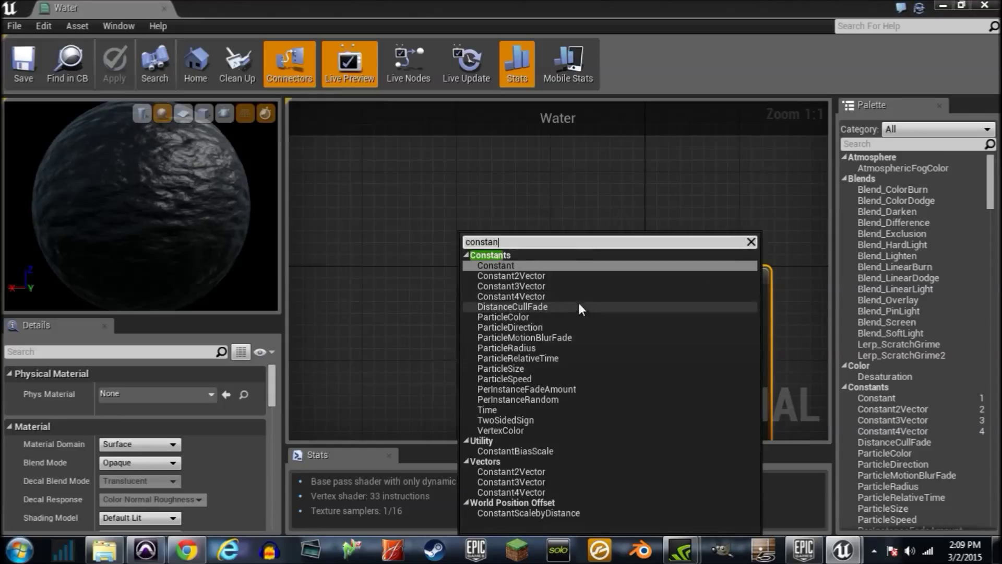
click(571, 286)
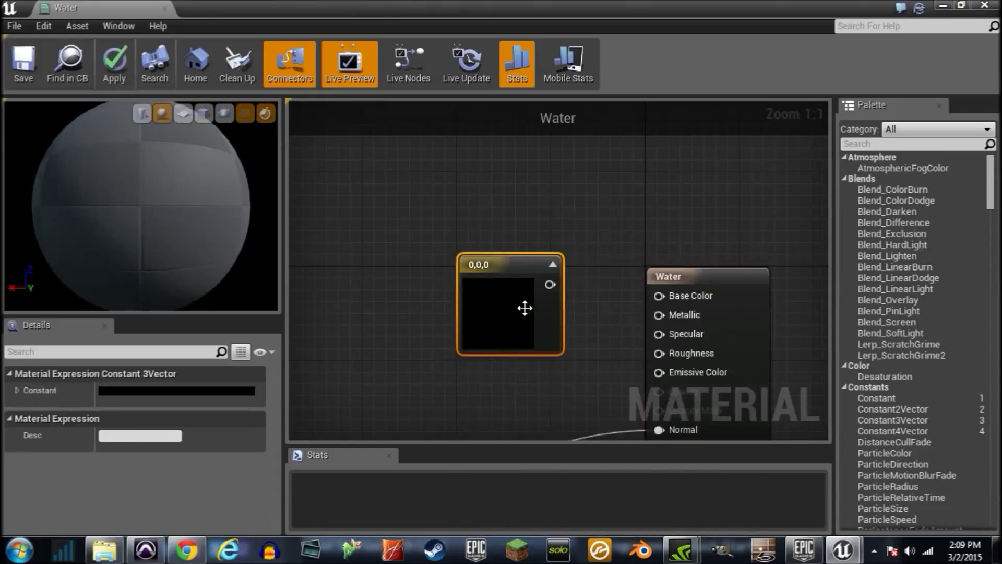
drag(525, 308, 675, 295)
drag(449, 311, 436, 323)
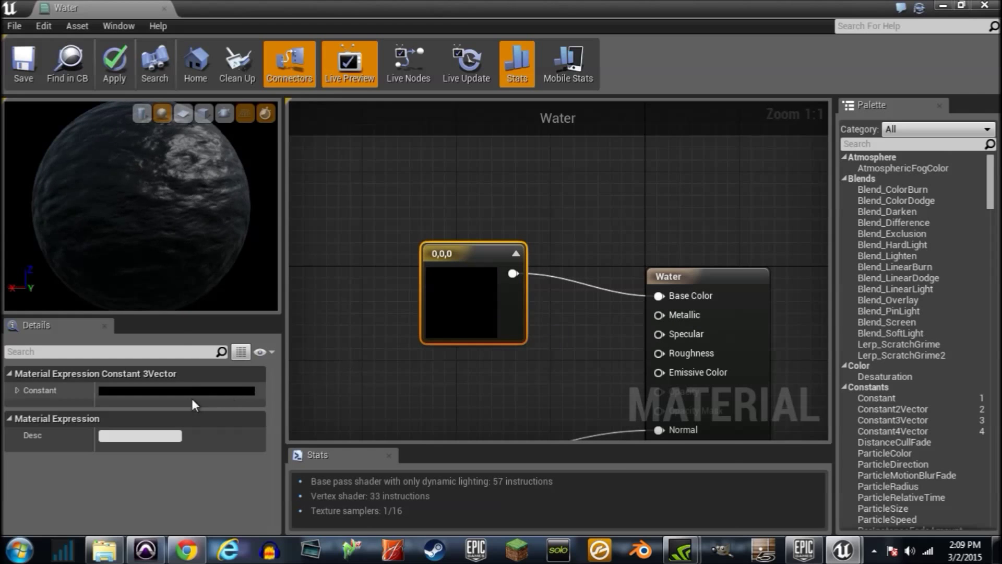
Set the Constant3Vector to a muted blue-violet of 0.11, 0.103, 0.195 and save the material
double_click(437, 323)
drag(531, 311, 512, 290)
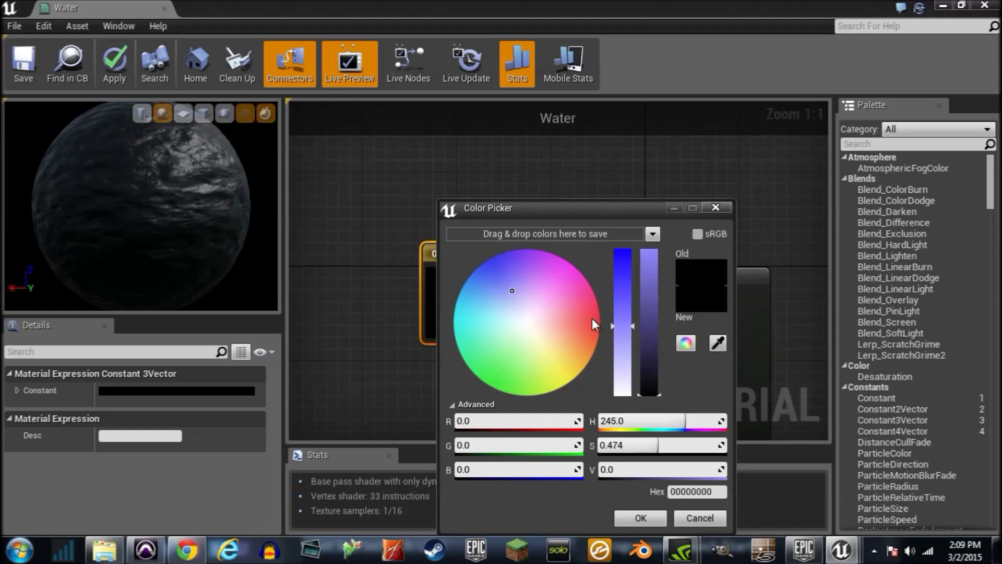
drag(649, 360, 648, 367)
click(647, 522)
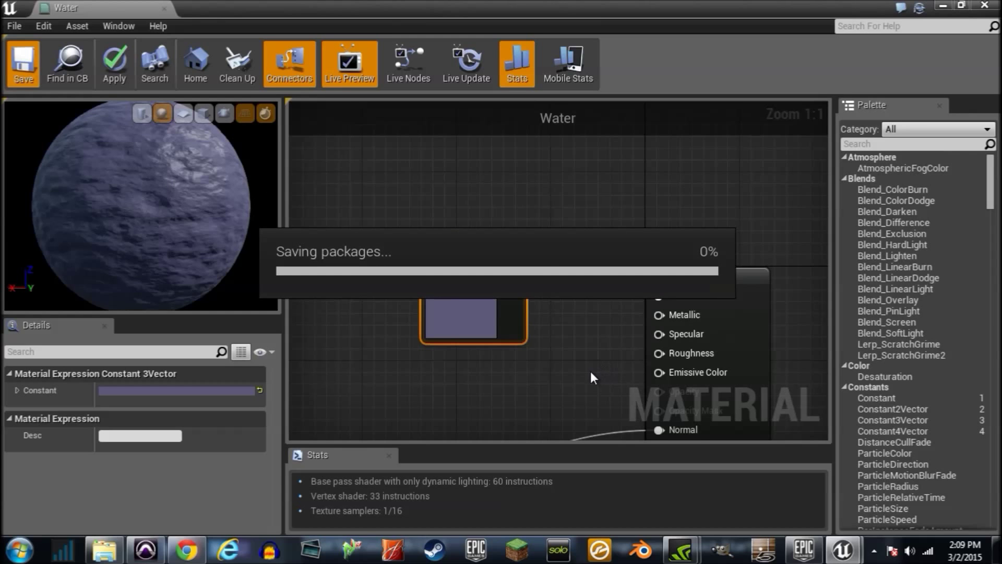
Review the whole node graph, and inspect the tinted water surface in the level from several angles
scroll(576, 379, down, 6)
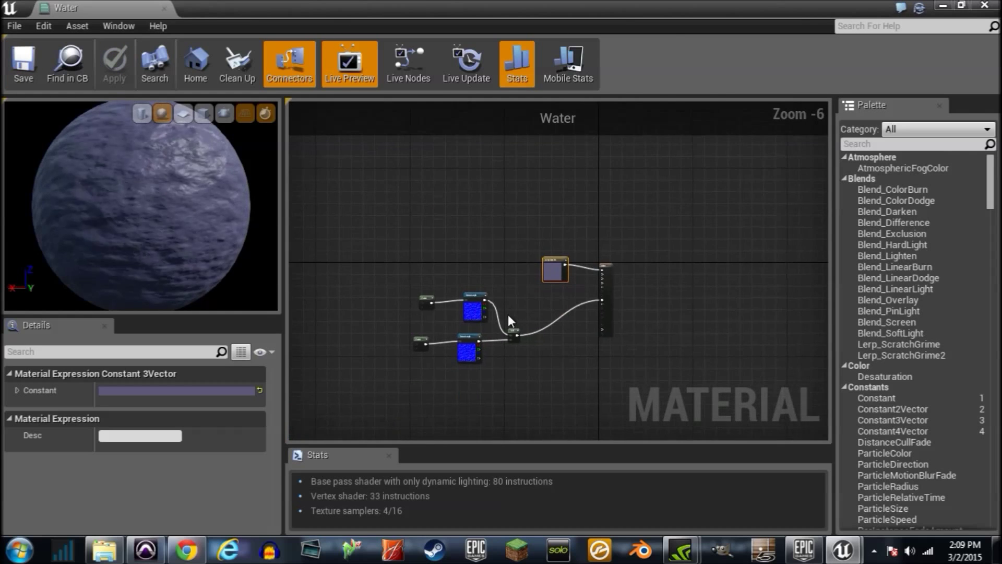
scroll(519, 321, up, 4)
right_drag(519, 320, 420, 371)
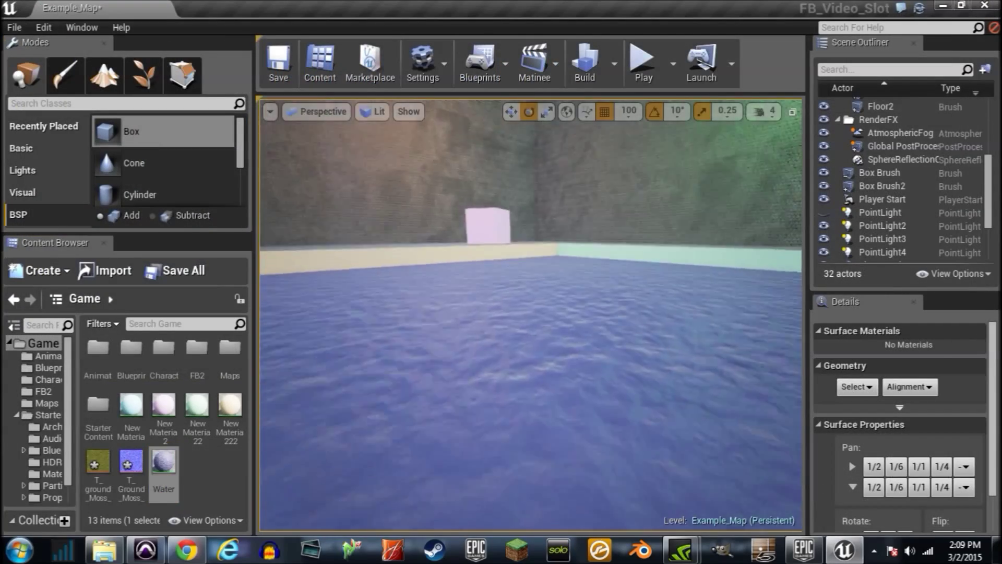
mouse_move(530, 315)
right_down()
mouse_move(635, 315)
mouse_move(546, 282)
mouse_move(657, 269)
mouse_move(531, 313)
right_up()
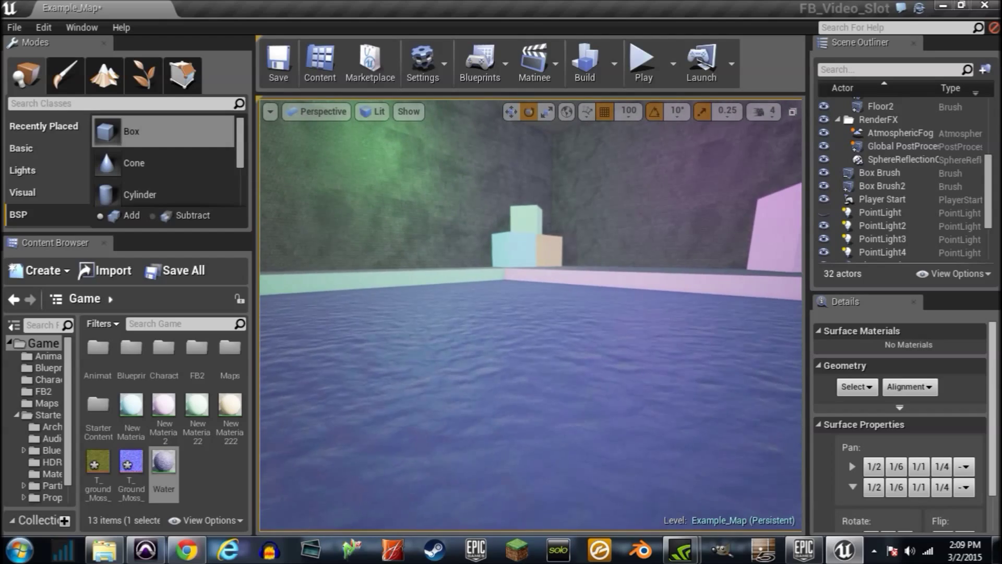
right_drag(593, 329, 592, 310)
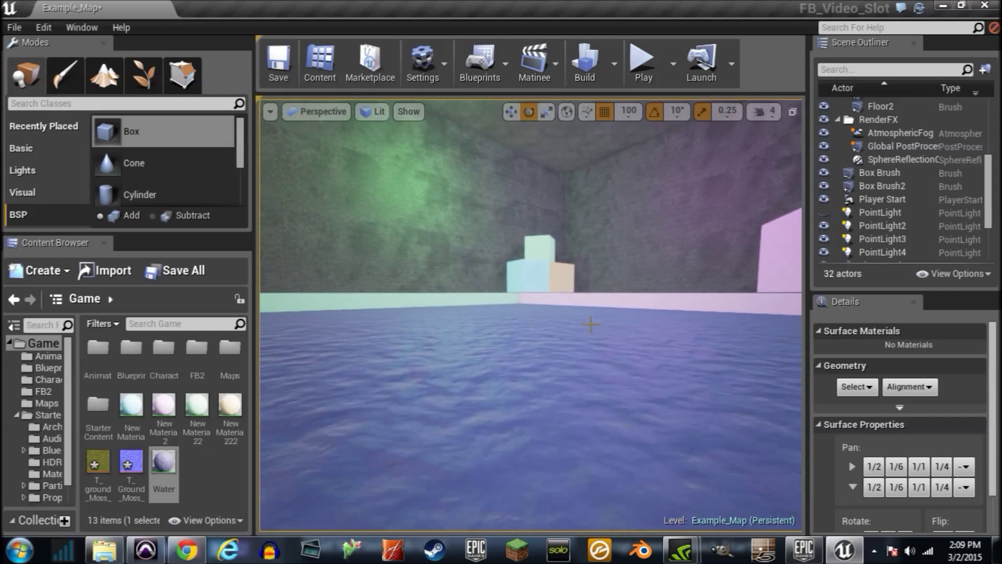
Reopen the Water material and set its Blend Mode to Translucent
click(168, 468)
double_click(166, 464)
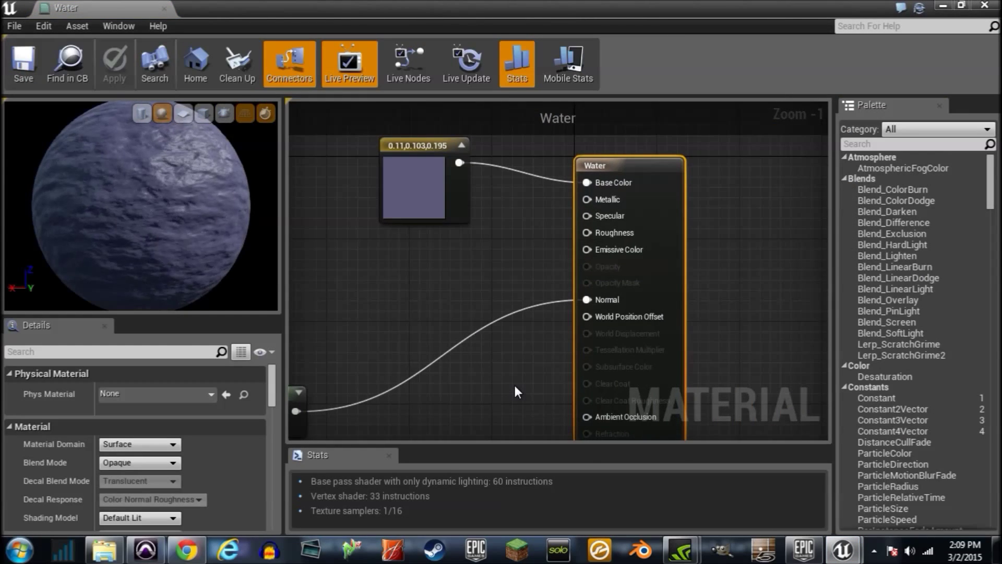
right_drag(515, 386, 526, 396)
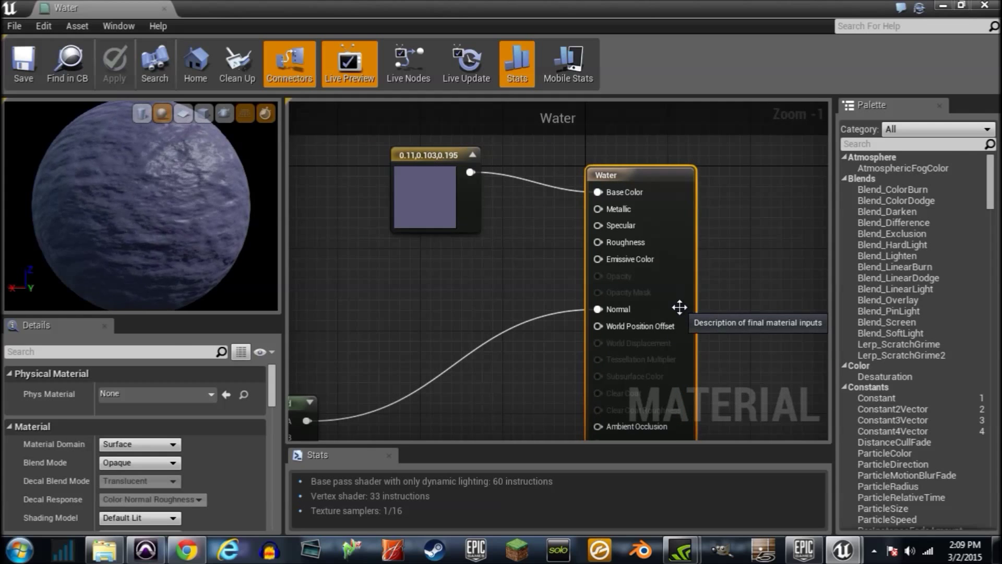
click(166, 463)
click(163, 492)
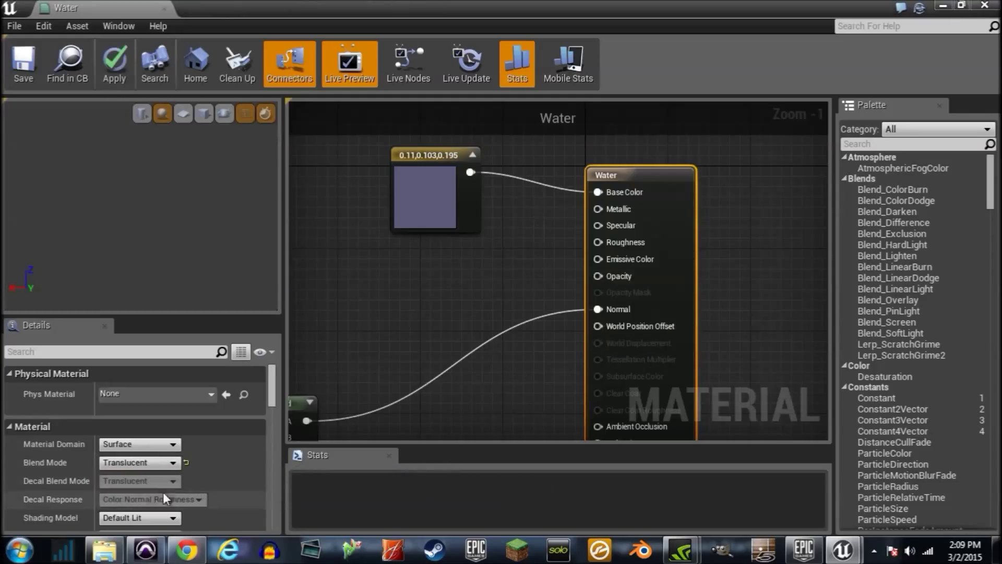
right_drag(374, 356, 414, 391)
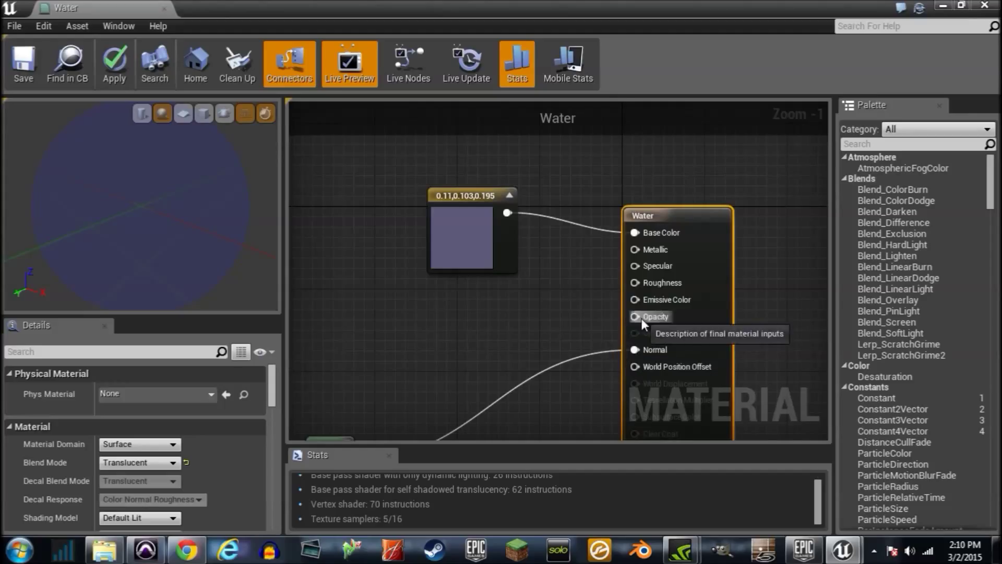
drag(636, 316, 527, 326)
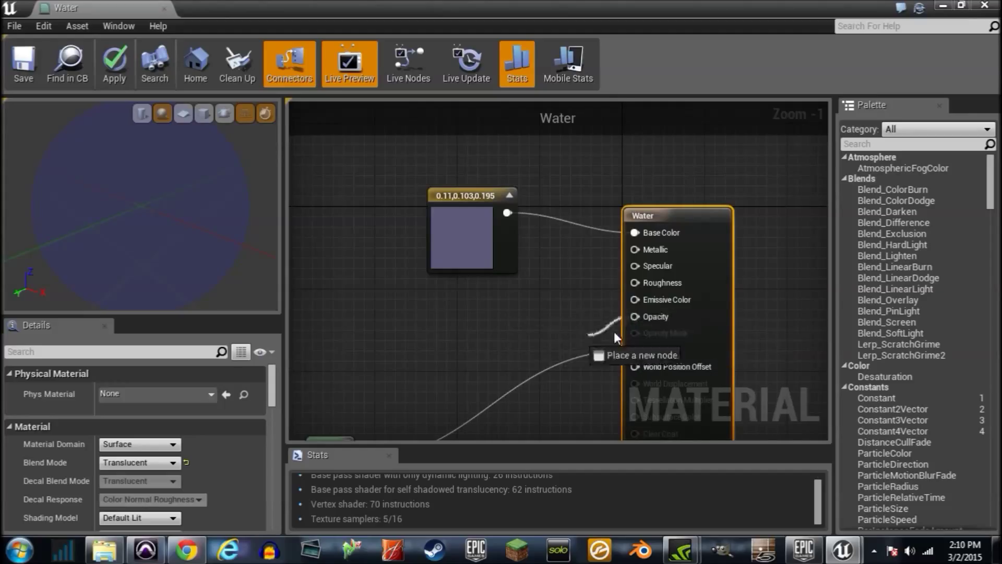
drag(614, 333, 635, 316)
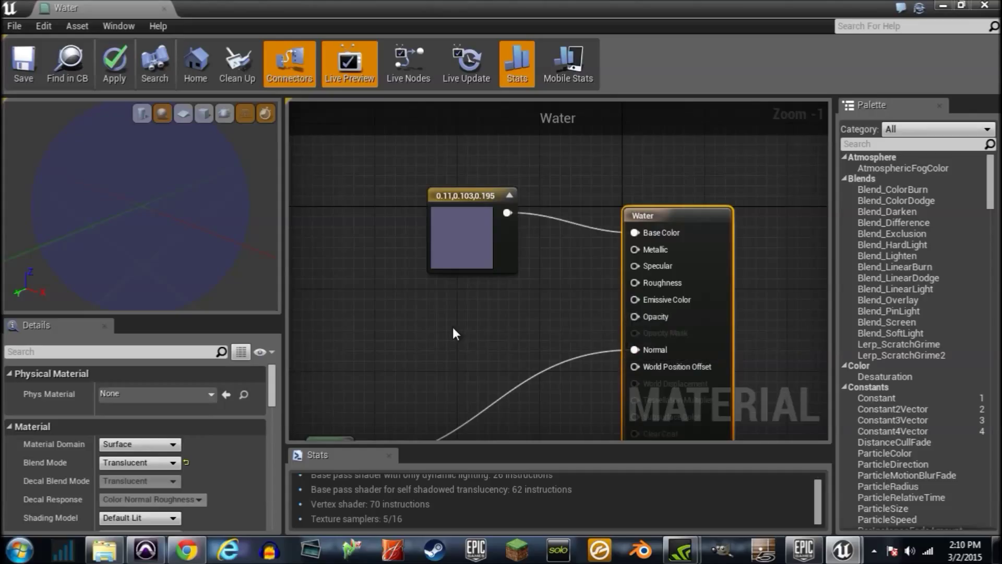
Add a Depth Fade node and place it below the colour constant, clear of the main material node
right_click(454, 333)
text(depthf)
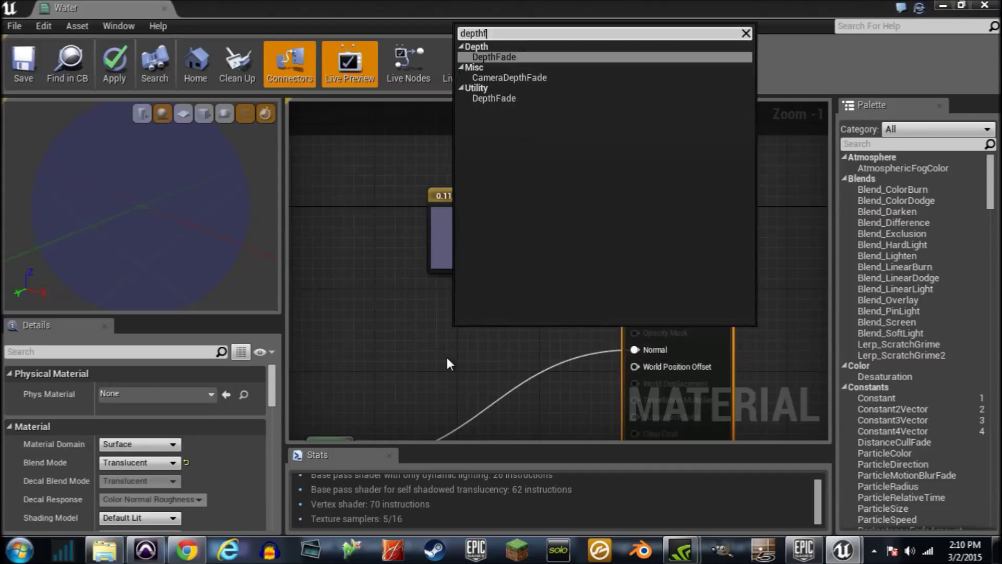
key(Return)
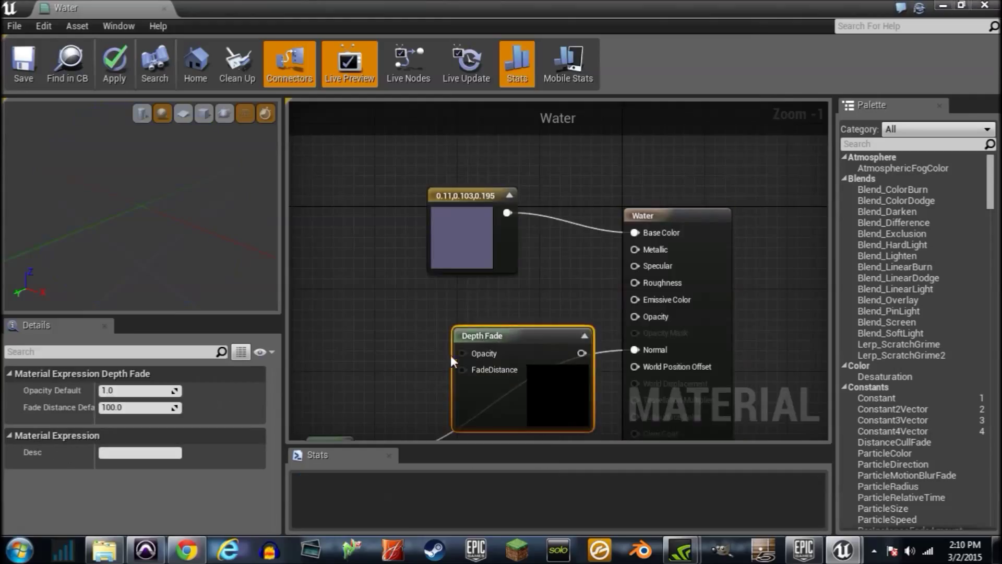
drag(523, 339, 415, 294)
right_drag(445, 359, 481, 296)
right_click(484, 360)
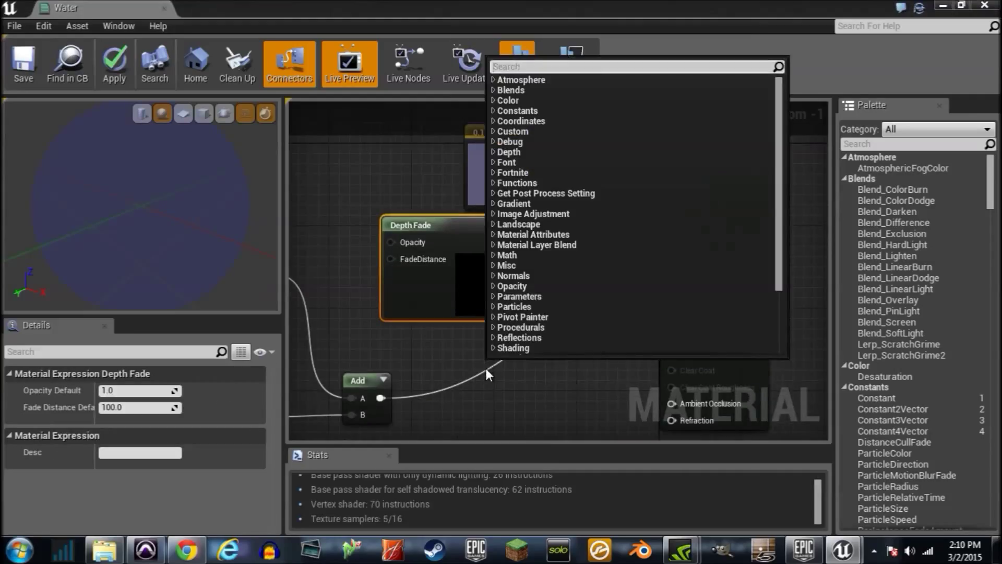
text(free)
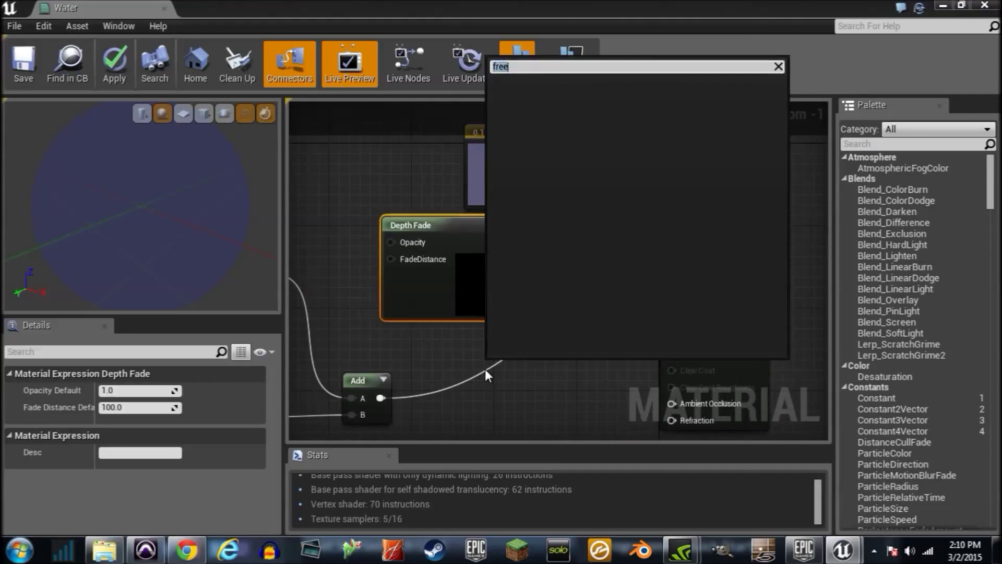
key(BackSpace)
text(fre)
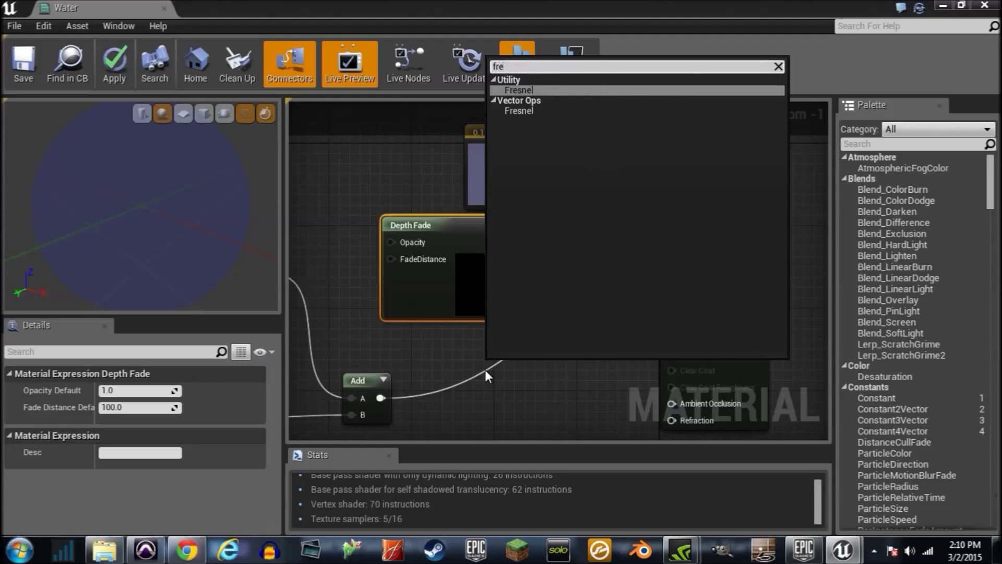
key(BackSpace)
key(Return)
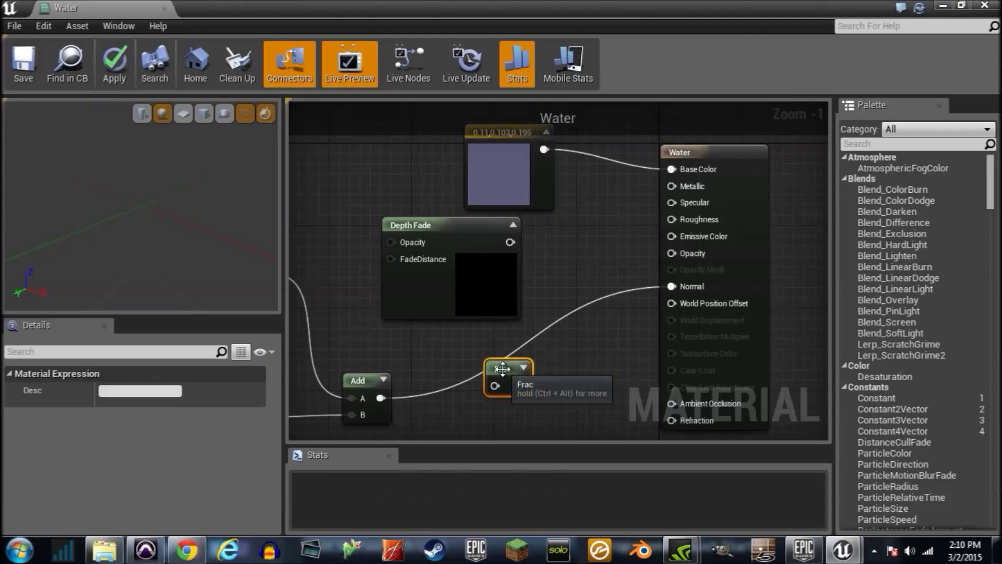
key(Delete)
Add a Fresnel node below the Depth Fade node
right_click(466, 378)
text(d)
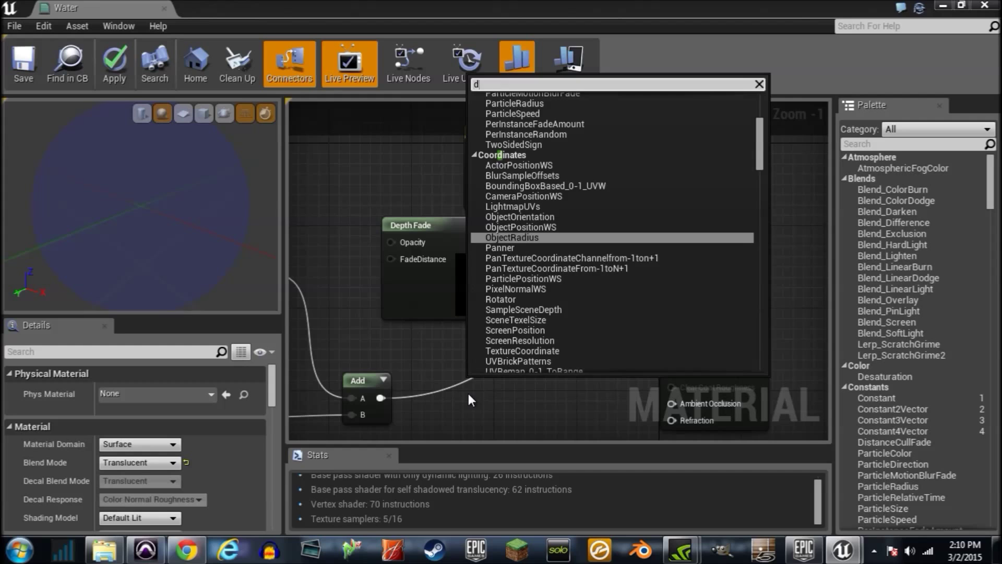
key(BackSpace)
text(fre)
key(Return)
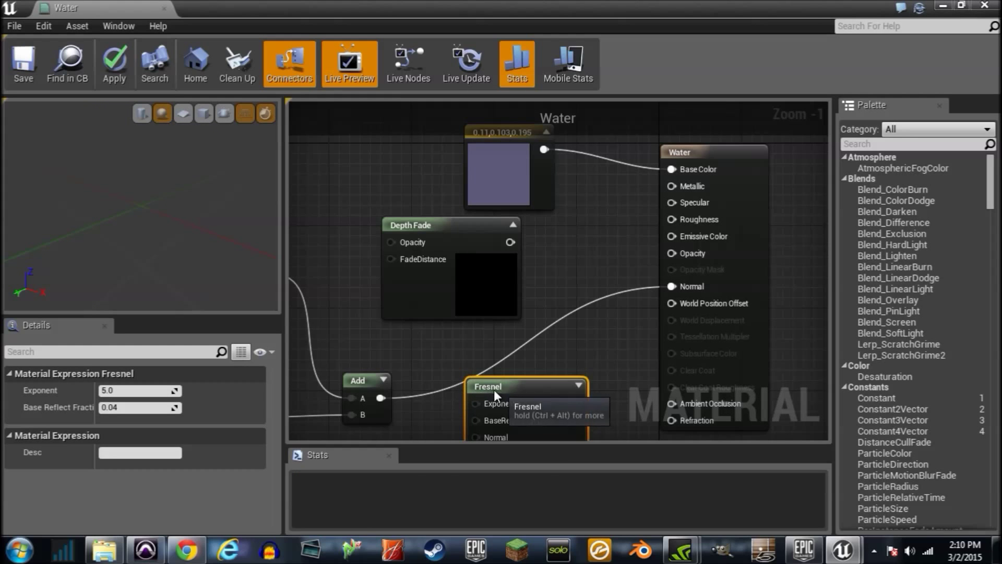
Add a Multiply node, feed Depth Fade into A and Fresnel into B, and connect its output to Opacity
right_click(590, 302)
text(mul)
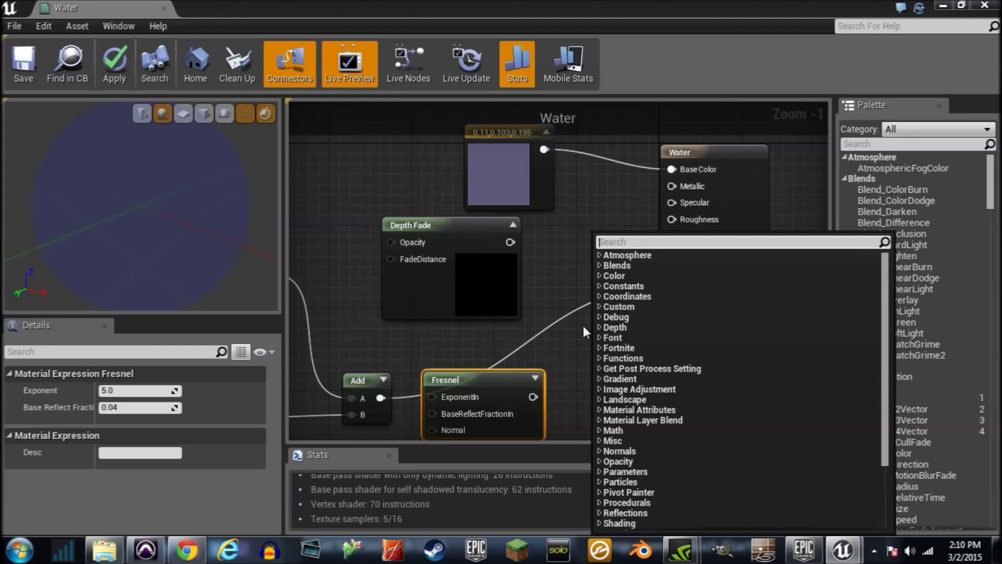
key(Return)
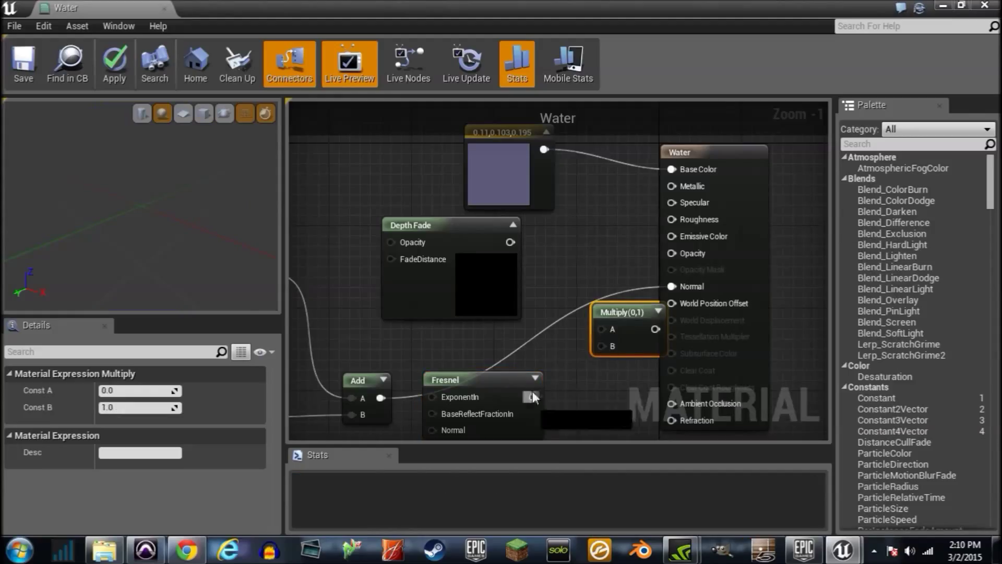
drag(533, 396, 525, 246)
drag(615, 311, 679, 264)
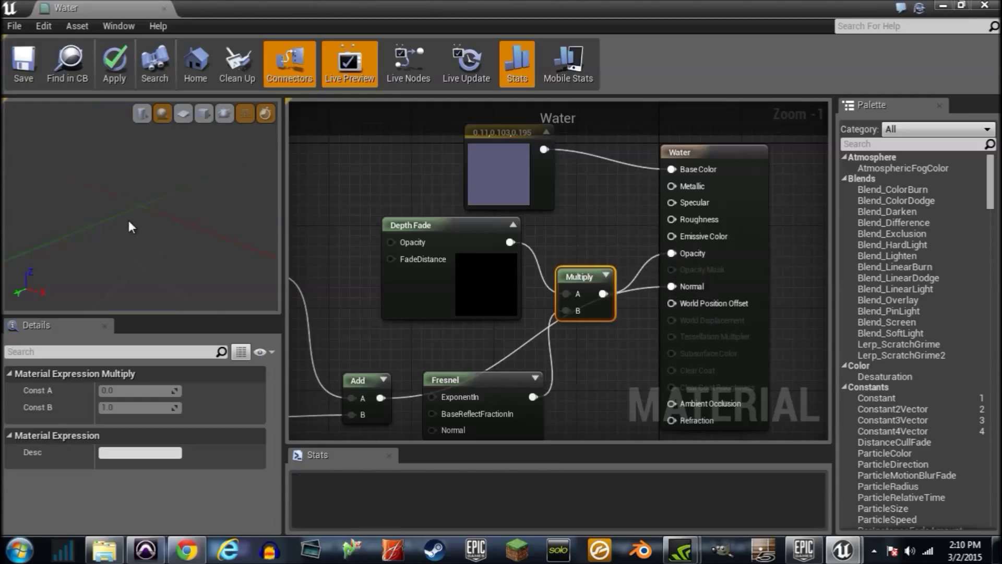
Save the Water material, close its editor and view the translucent water in the level
drag(129, 222, 193, 223)
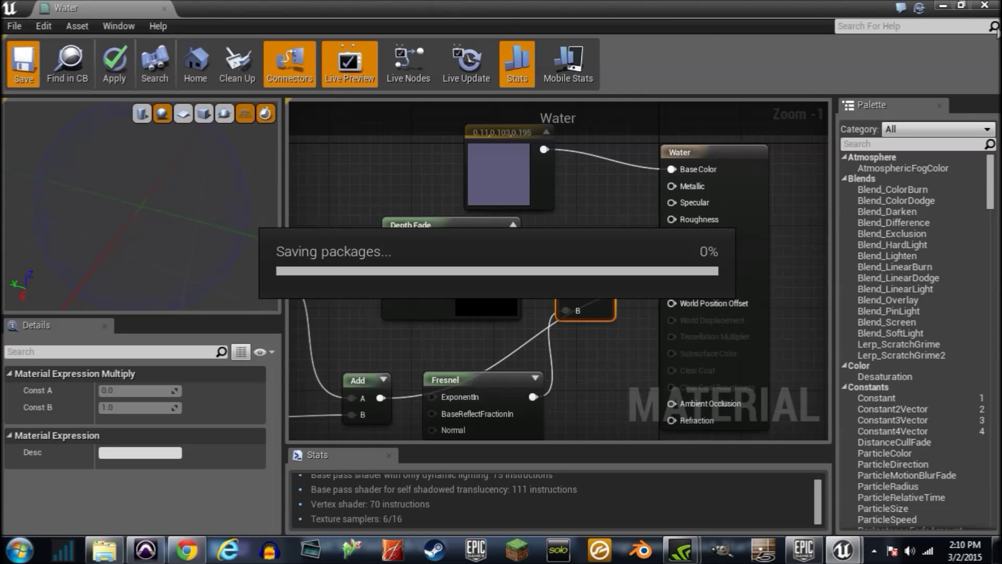
click(985, 5)
right_drag(530, 315, 720, 308)
key(Right)
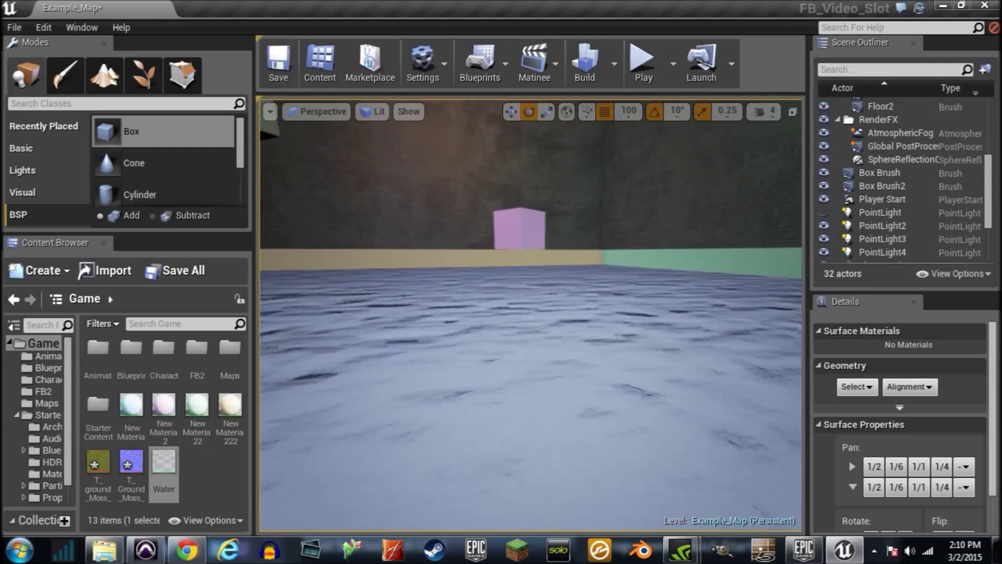
Reopen the Water material and add a Constant node in the empty area below the opacity Multiply node
click(159, 468)
double_click(158, 468)
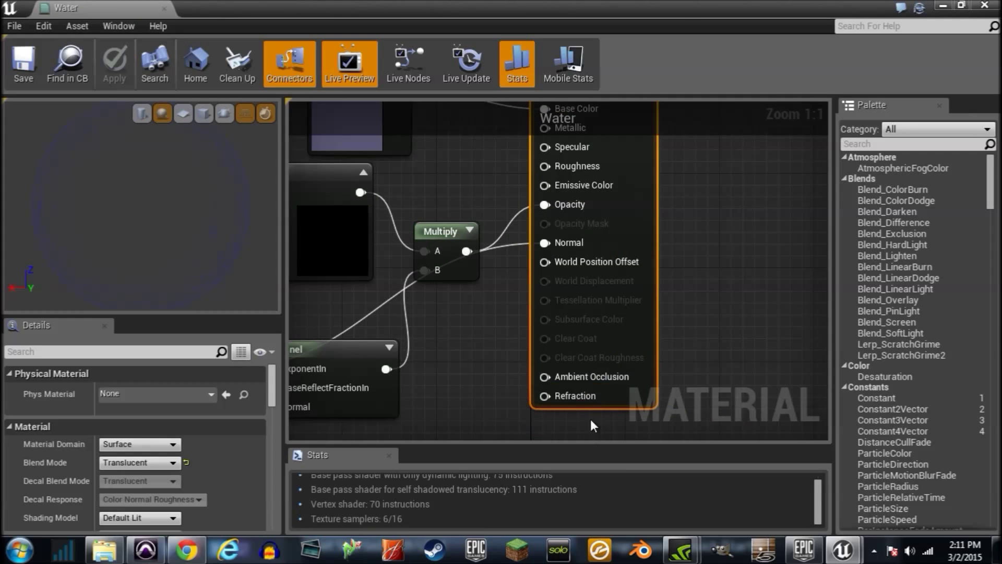
right_drag(591, 420, 711, 415)
scroll(639, 355, down, 5)
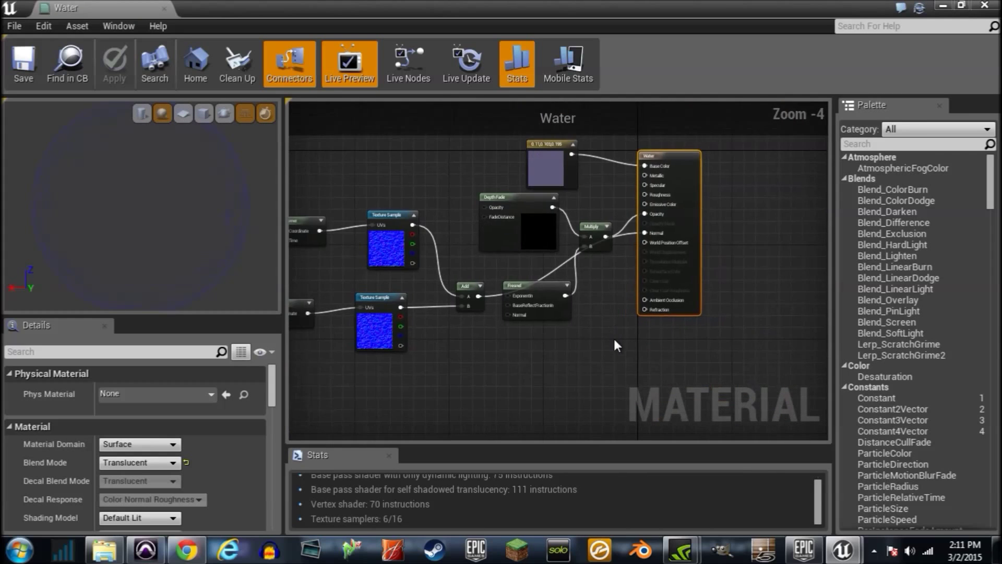
right_click(613, 342)
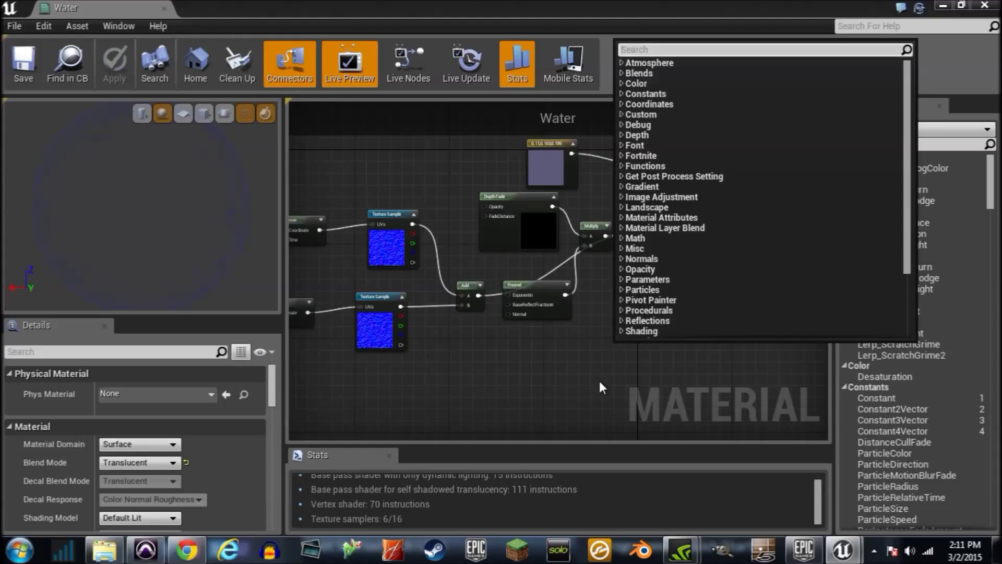
text(constant)
key(Return)
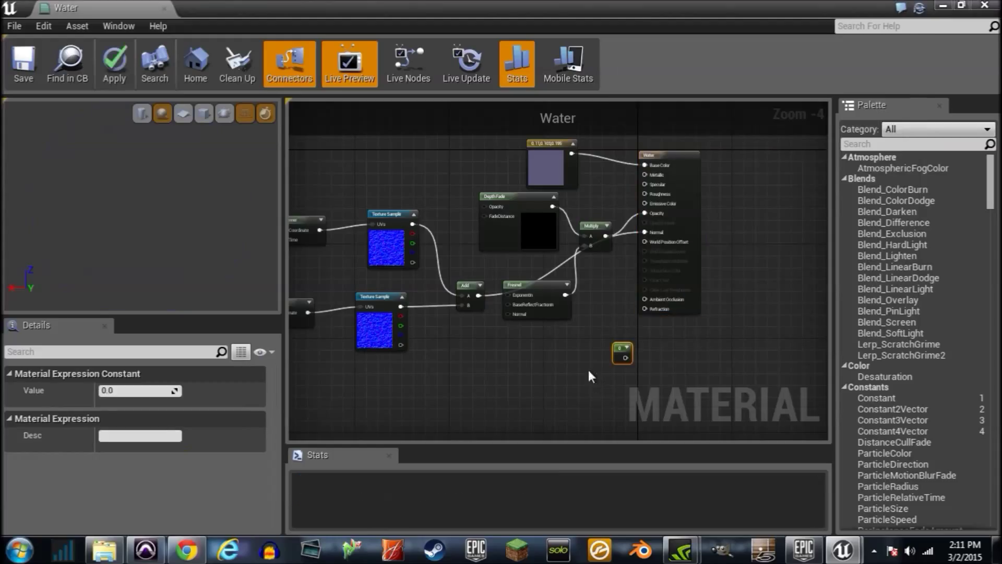
Duplicate the Fresnel node and place the copy below the original
click(555, 315)
key(ctrl+c)
key(ctrl+v)
drag(565, 359, 489, 411)
Set the new Constant node's value to 5
click(624, 350)
scroll(625, 350, up, 4)
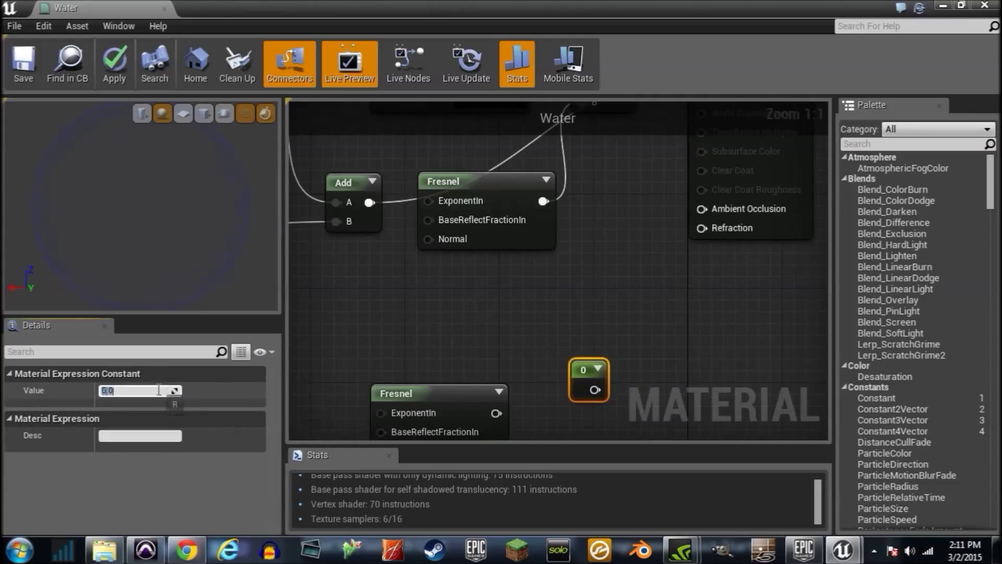
text(5)
key(Return)
Add a Multiply node, feed the copied Fresnel into A and the constant 5 into B, and connect its output to Refraction
right_click(652, 279)
text(multiply)
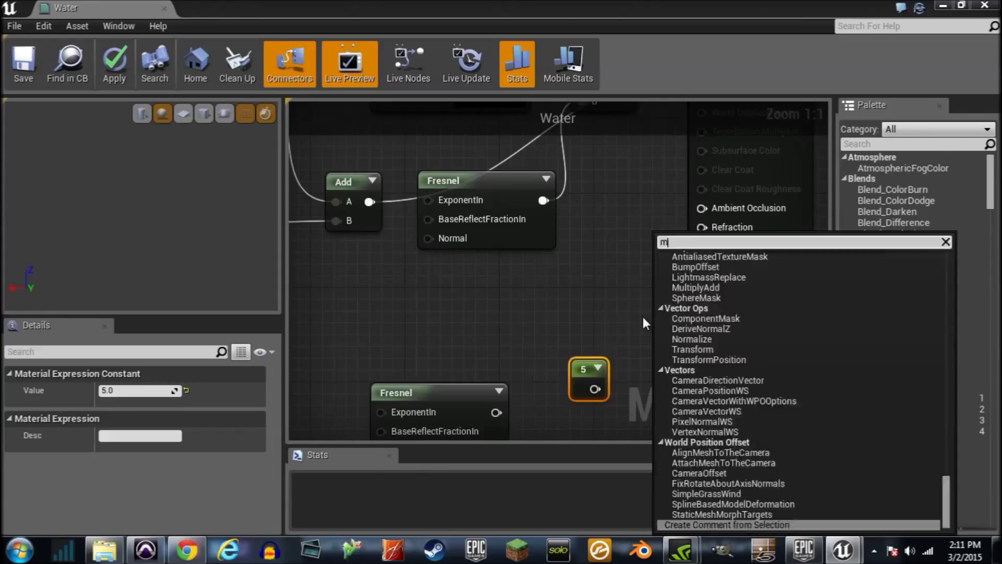
key(Return)
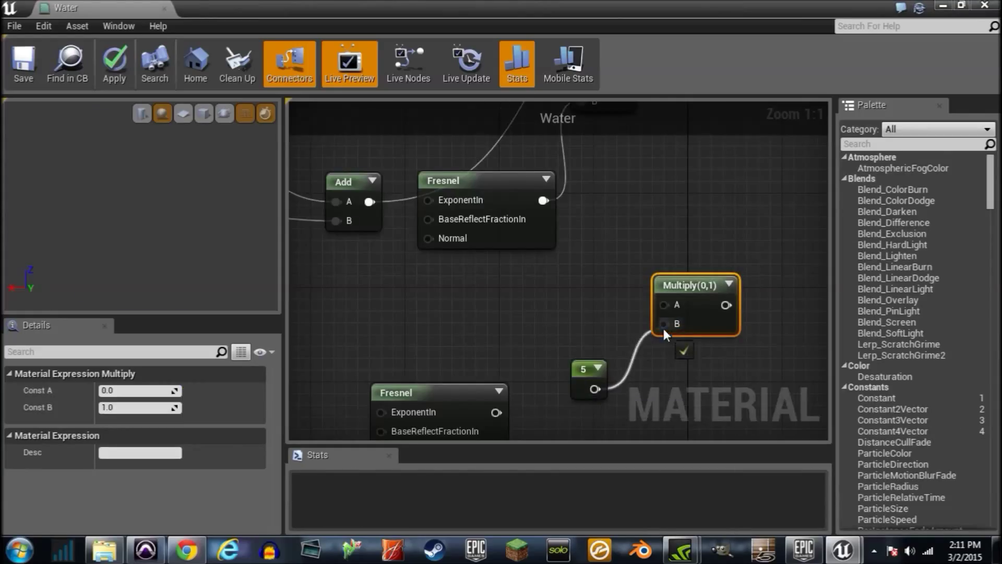
drag(663, 328, 664, 323)
drag(595, 389, 663, 305)
right_drag(664, 304, 447, 401)
drag(546, 379, 541, 332)
right_drag(613, 427, 723, 275)
Move the refraction nodes and the panner, texture and Add nodes clear of the opacity nodes to tidy the graph
drag(649, 365, 423, 277)
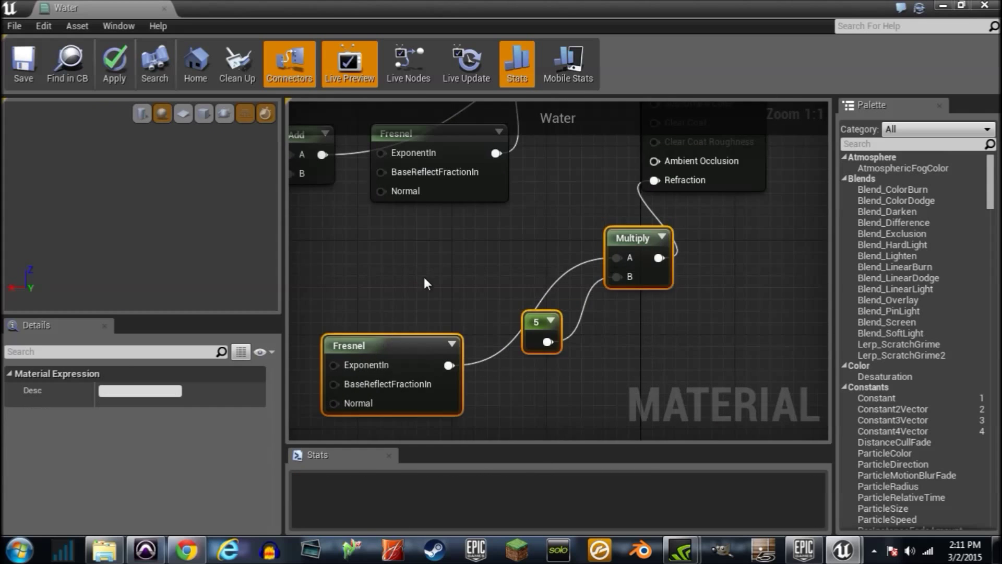
scroll(424, 283, down, 4)
right_drag(384, 368, 549, 391)
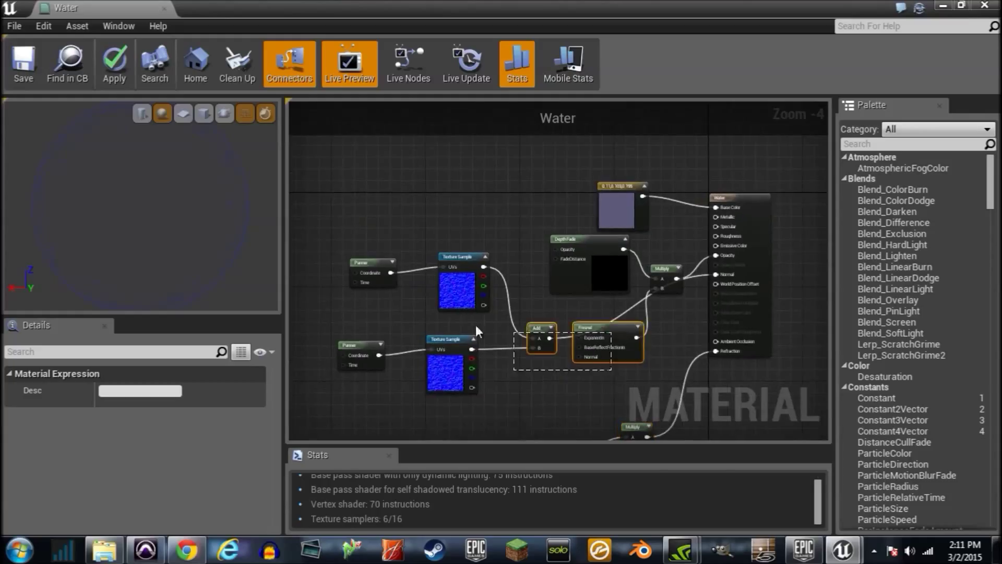
drag(486, 366, 365, 266)
right_click(380, 232)
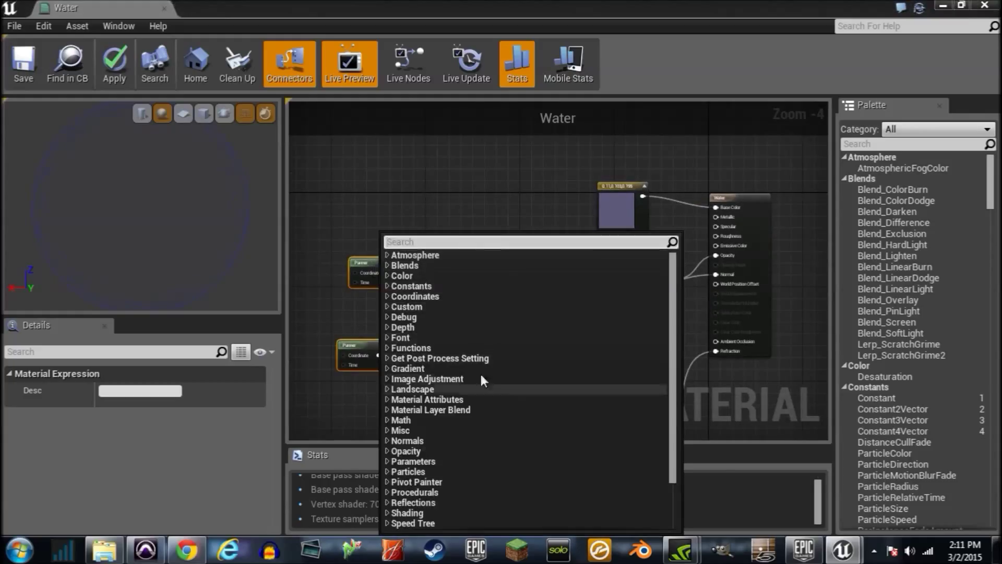
key(Escape)
click(539, 400)
drag(542, 400, 336, 299)
drag(445, 283, 409, 312)
drag(375, 274, 338, 291)
Shift the colour constant, Depth Fade, original Fresnel and opacity Multiply nodes up and away from the main node, and save the material
drag(604, 382, 666, 183)
drag(626, 209, 525, 151)
scroll(584, 297, down, 4)
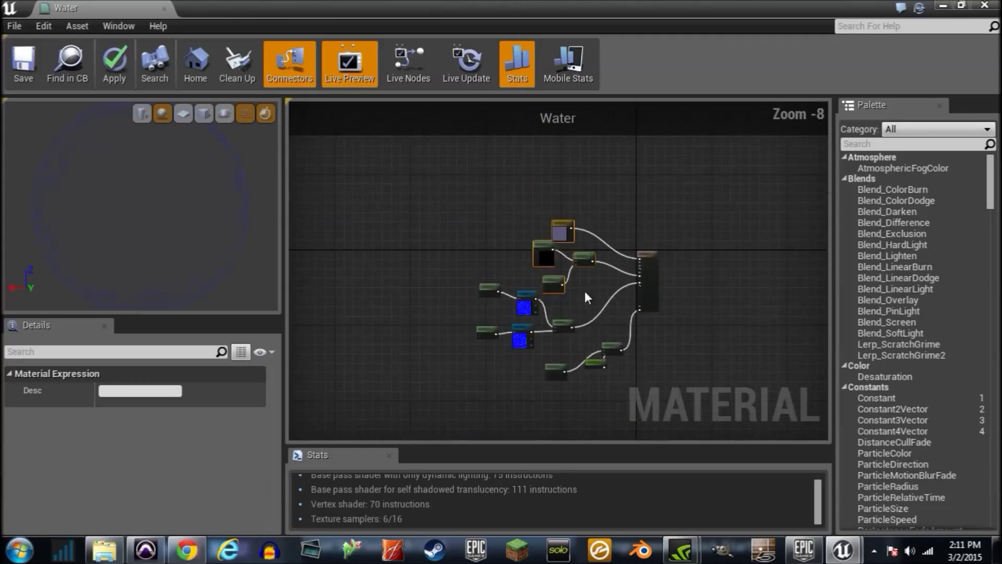
click(23, 72)
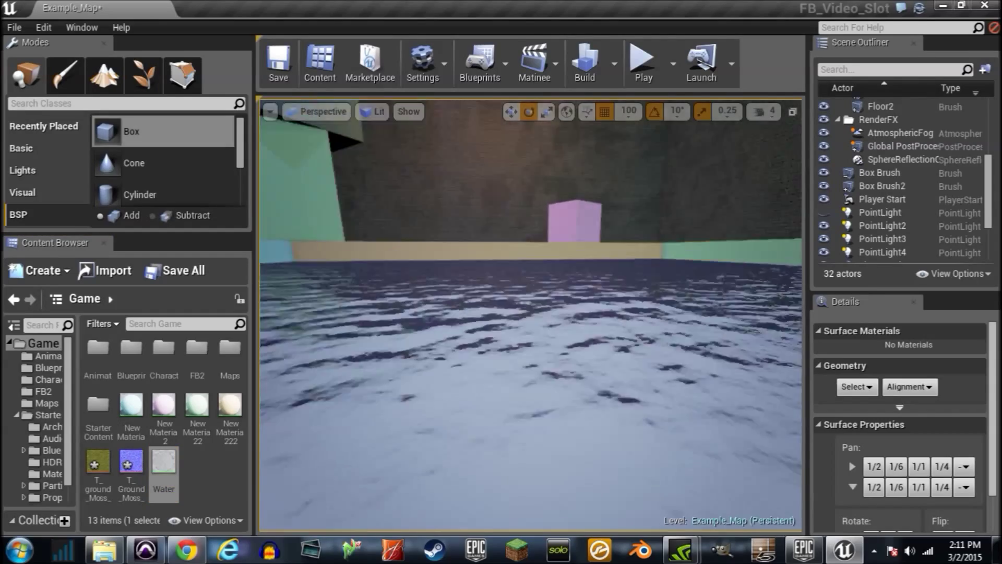
Examine the refractive water surface in the level from all sides of the pool, close up and from a distance
right_drag(530, 315, 235, 299)
key(s)
key(w)
key(d)
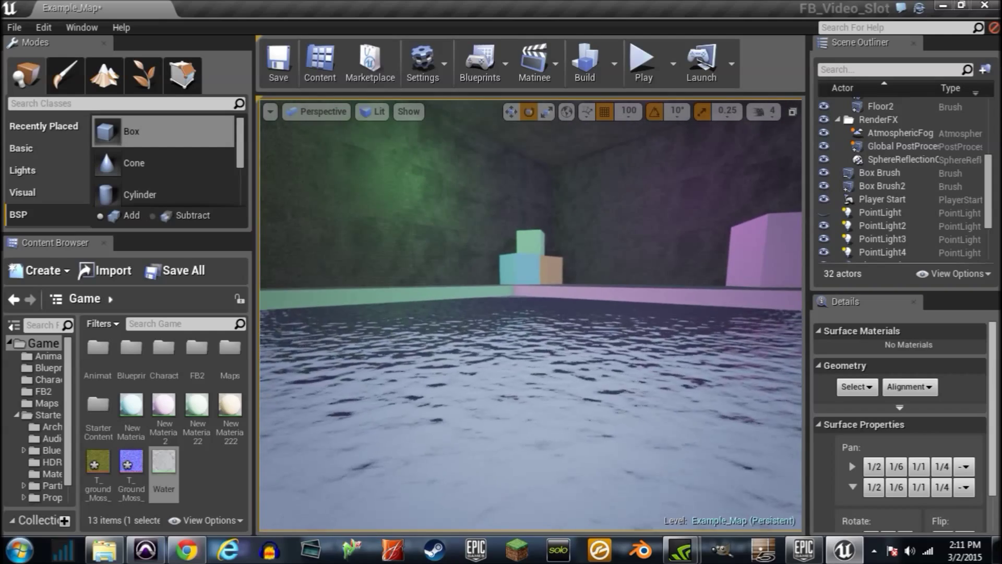
right_drag(530, 313, 736, 311)
key(a)
key(a)
right_drag(626, 282, 581, 283)
key(s)
key(w)
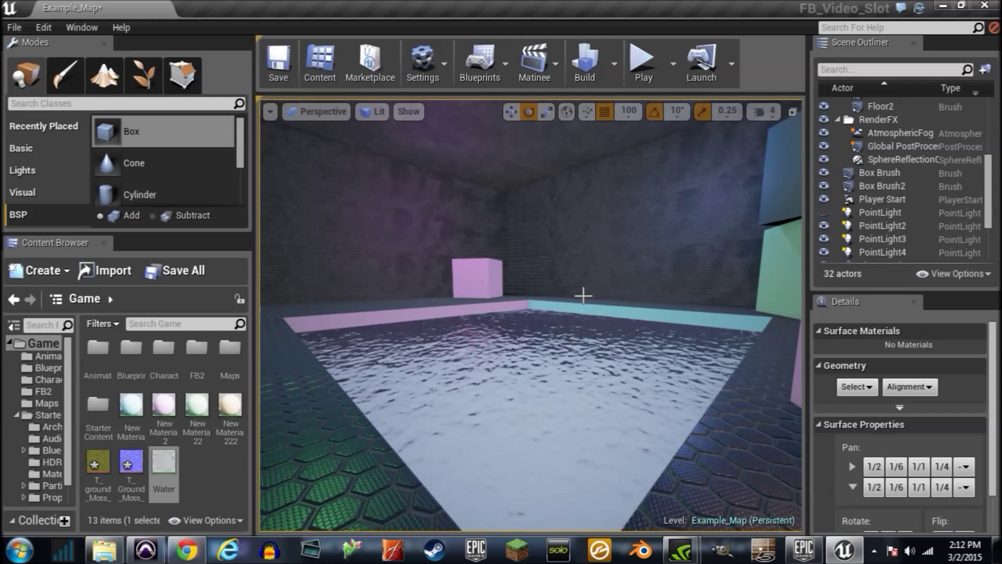
right_drag(582, 296, 783, 267)
right_drag(519, 295, 590, 282)
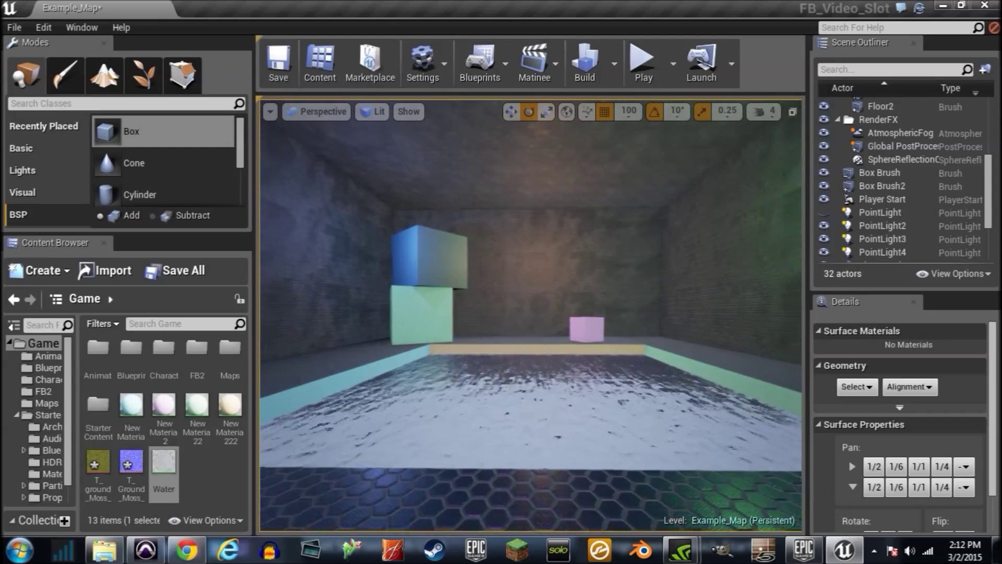